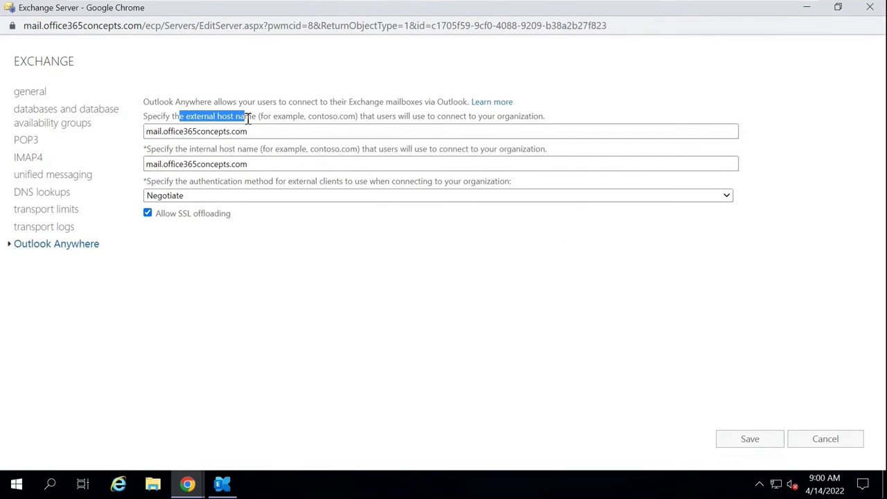
# Review the internal and external host names and leave authentication set to Negotiate.
pyautogui.moveTo(190, 149); pyautogui.dragTo(147, 160)
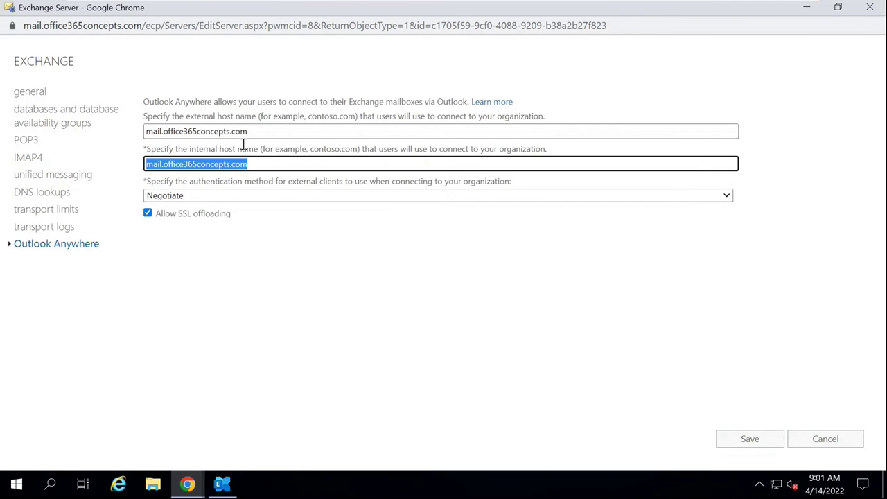
pyautogui.moveTo(252, 132); pyautogui.dragTo(131, 127)
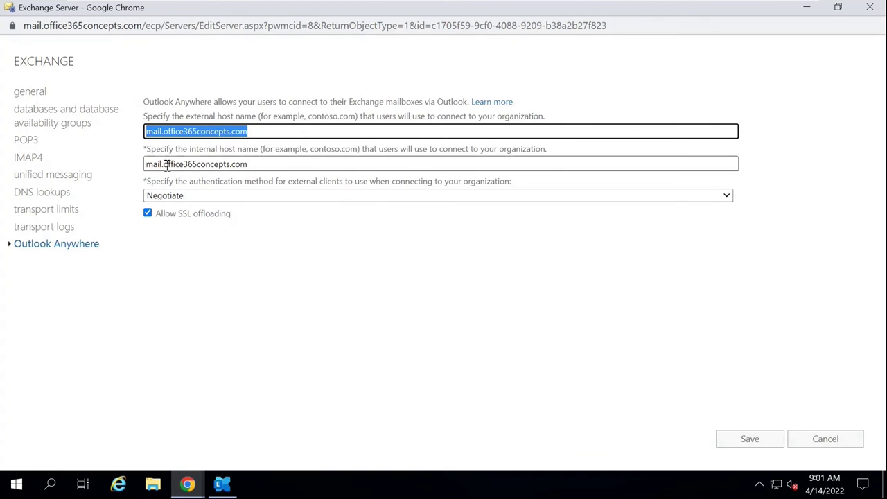
pyautogui.click(258, 167)
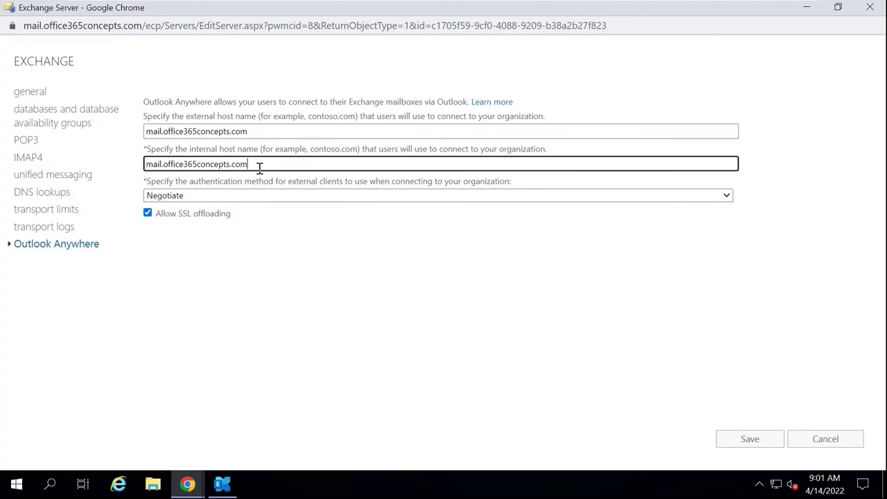
pyautogui.moveTo(189, 182); pyautogui.dragTo(272, 181)
pyautogui.click(273, 198)
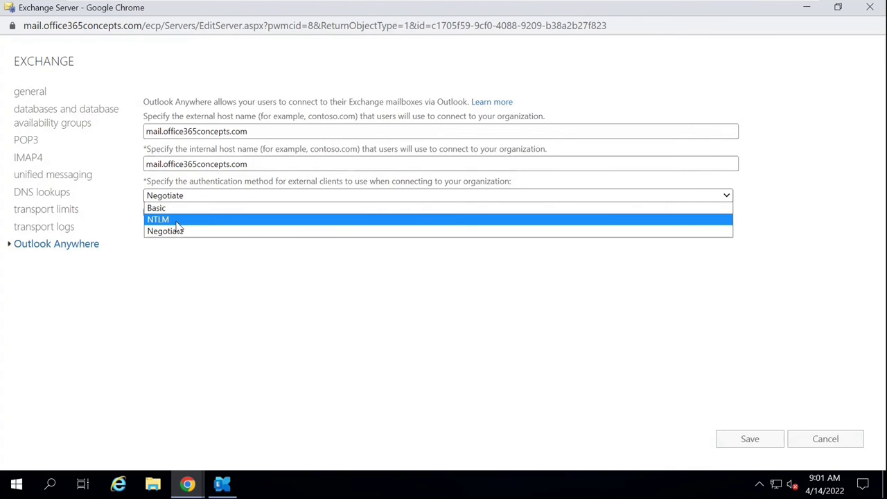
pyautogui.click(196, 232)
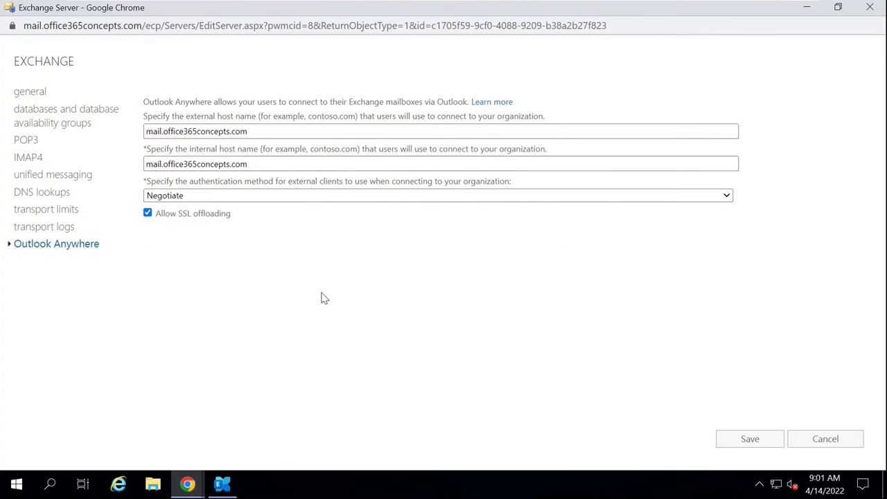
# Cancel the EAC settings and run get-outlookanywhere | fl in the shell to review the output.
pyautogui.click(812, 446)
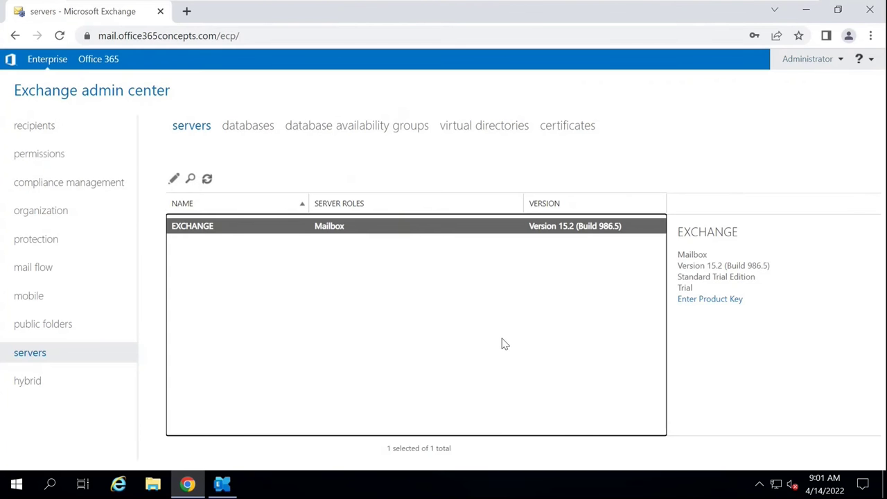
pyautogui.click(231, 488)
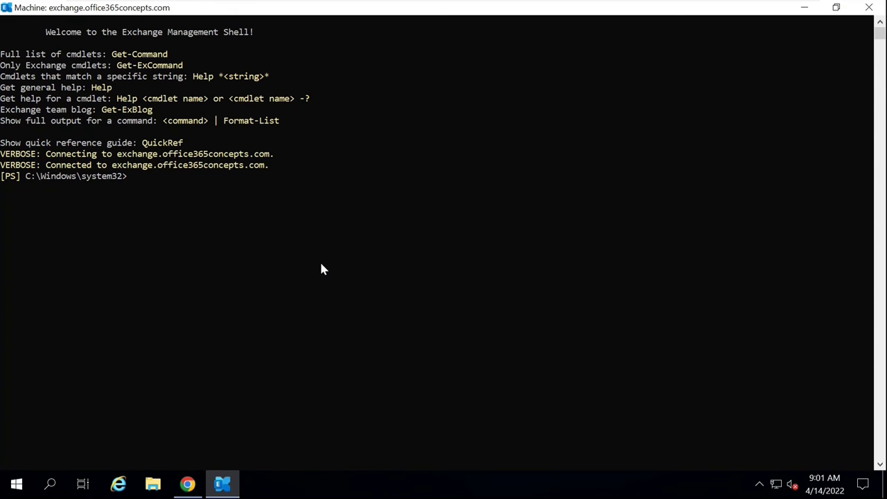
pyautogui.write('get-outlookanywhere | fl')
pyautogui.press('Return')
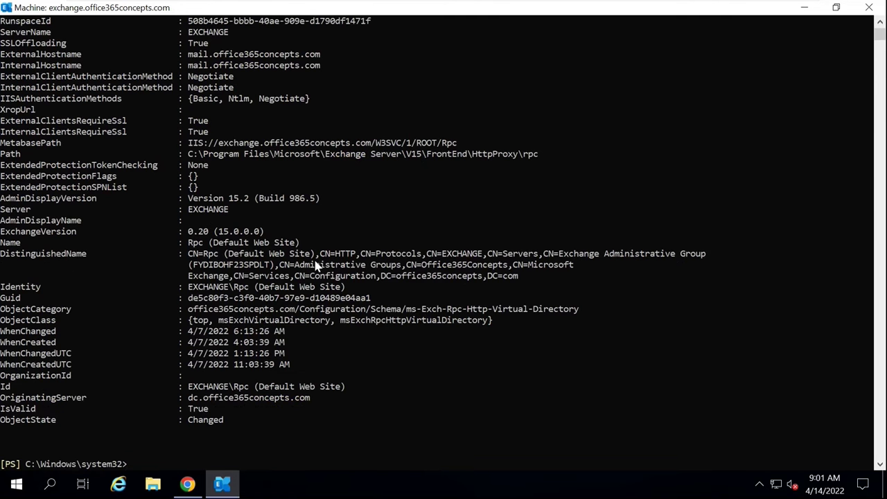
pyautogui.scroll(1, 316, 265)
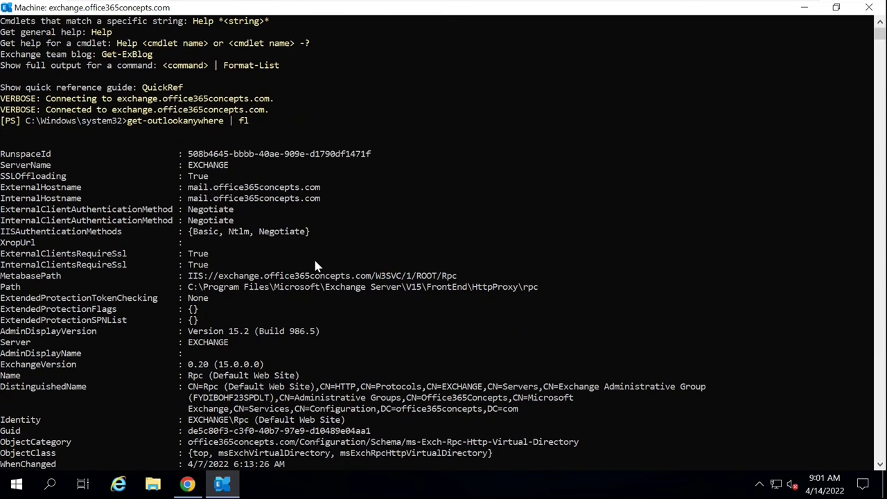
pyautogui.scroll(-8, 316, 266)
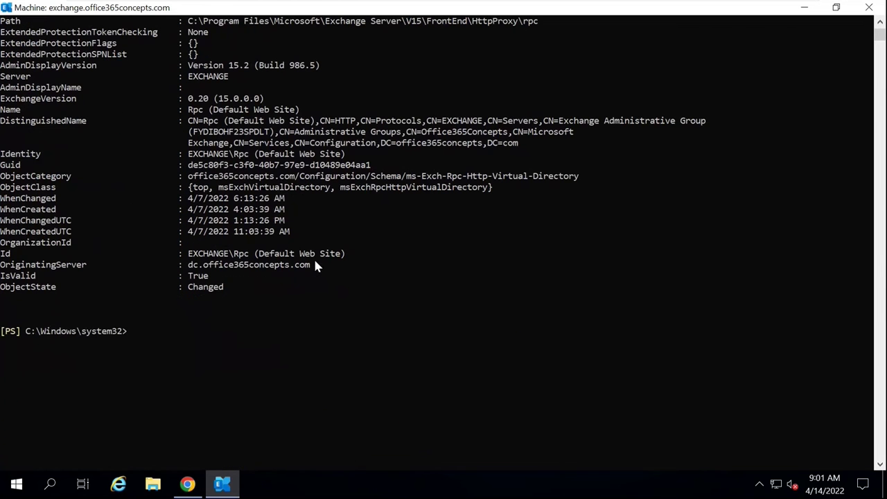
# Recheck the EXCHANGE server's Outlook Anywhere settings in EAC, cancel, and return to the shell.
pyautogui.click(188, 484)
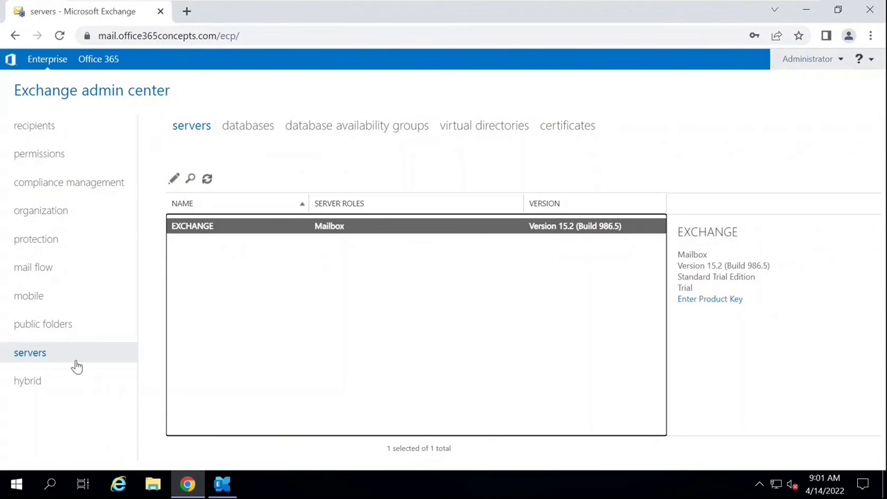
pyautogui.doubleClick(278, 228)
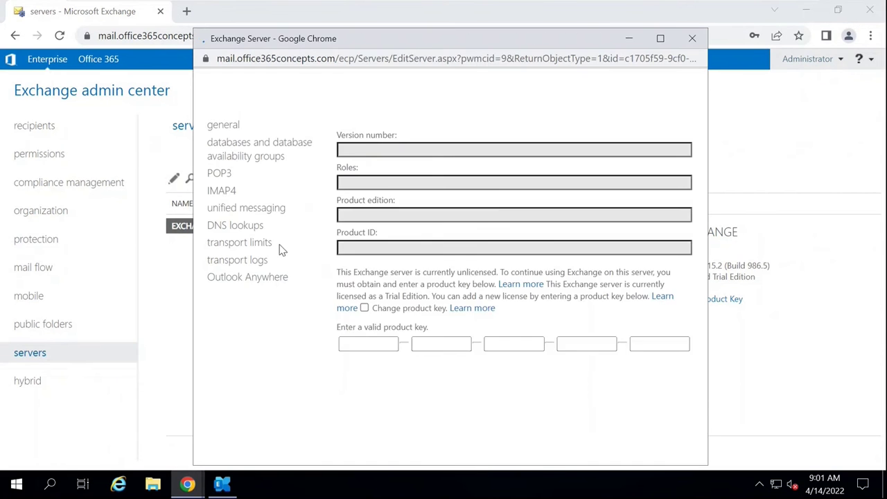
pyautogui.click(248, 278)
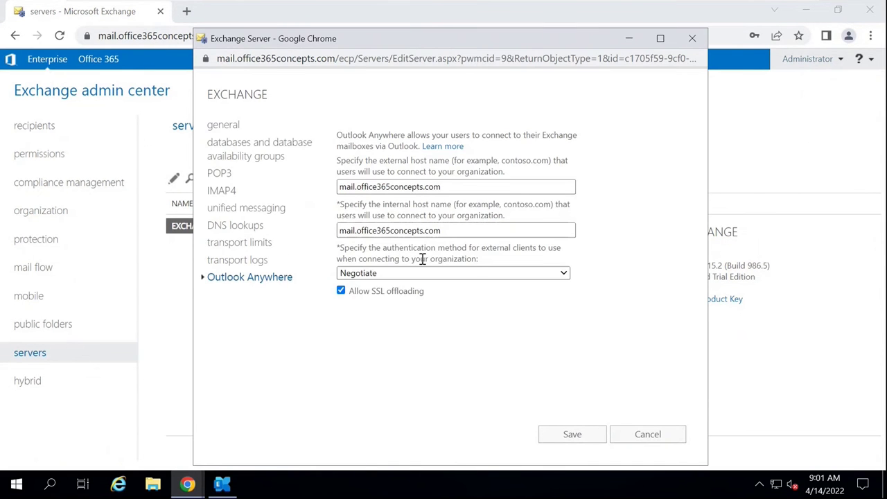
pyautogui.click(620, 436)
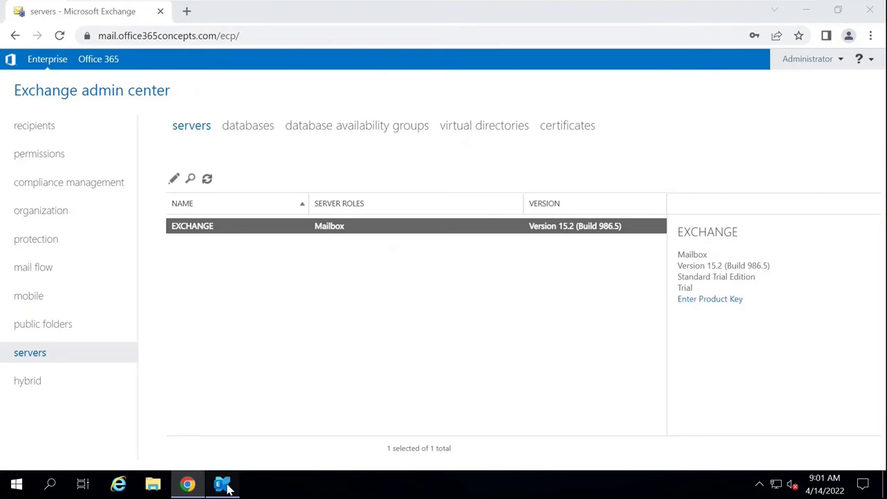
pyautogui.click(223, 485)
# Start Set-OutlookAnywhere with -Identity "EXCHANGE\Rpc (Default Web Site)" copied from the output.
pyautogui.write('set-outlookan')
pyautogui.press('Tab')
pyautogui.write('-Identity')
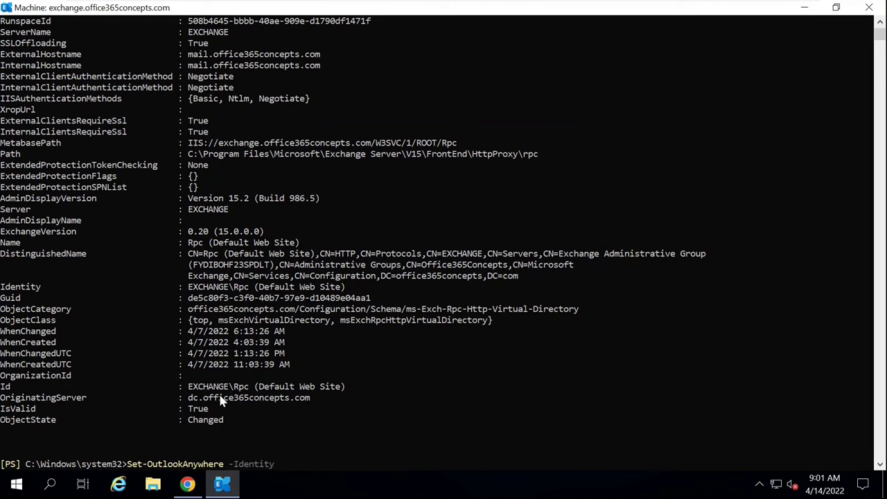
pyautogui.moveTo(190, 386); pyautogui.dragTo(343, 391)
pyautogui.hotkey('ctrl', 'c')
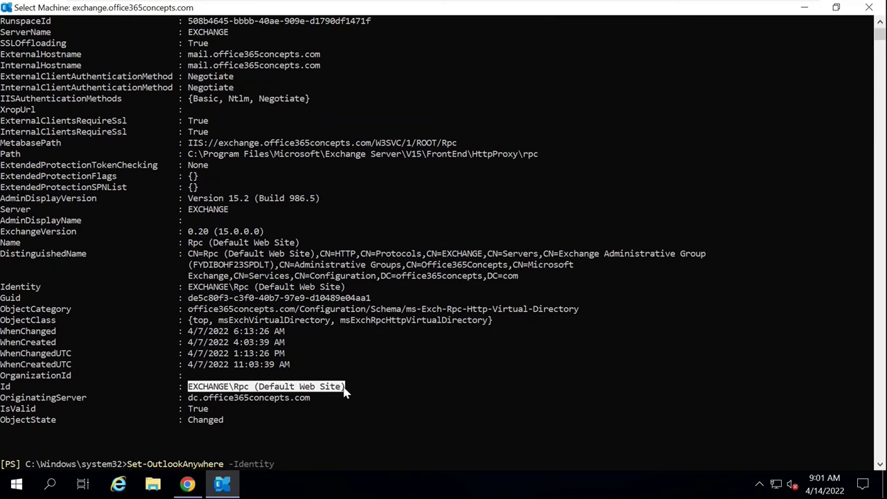
pyautogui.rightClick(339, 408)
pyautogui.write('""')
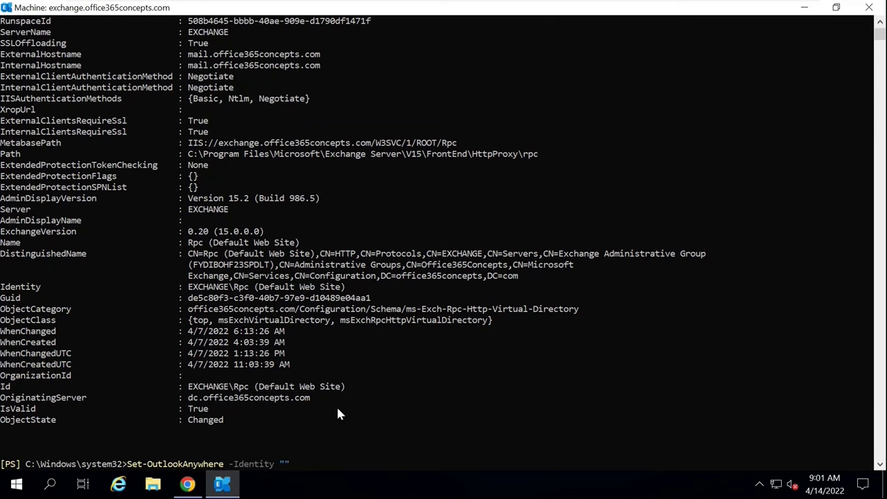
pyautogui.press('Left')
pyautogui.rightClick(338, 408)
pyautogui.press('End')
# Add -ExternalHostname and -InternalHostname mail.office365concepts.com to the command.
pyautogui.write('-e')
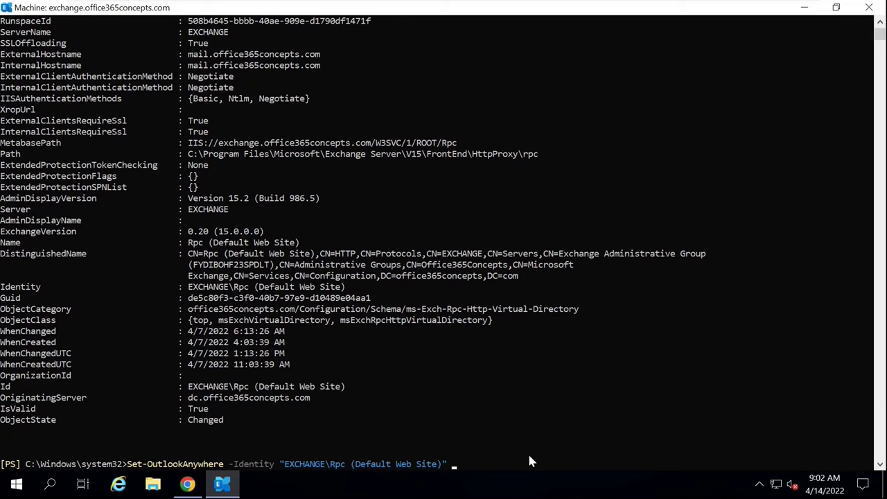
pyautogui.write('xternaljo')
pyautogui.press('Tab')
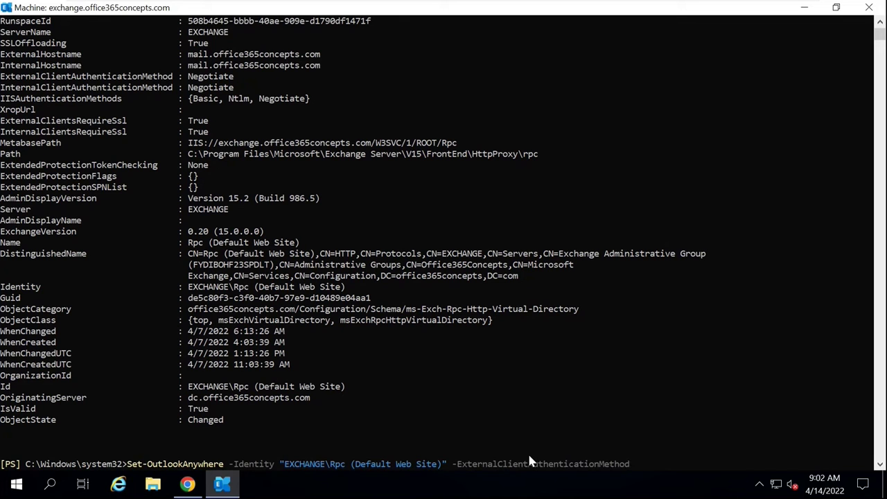
pyautogui.press('Tab')
pyautogui.press('Tab')
pyautogui.write('mai')
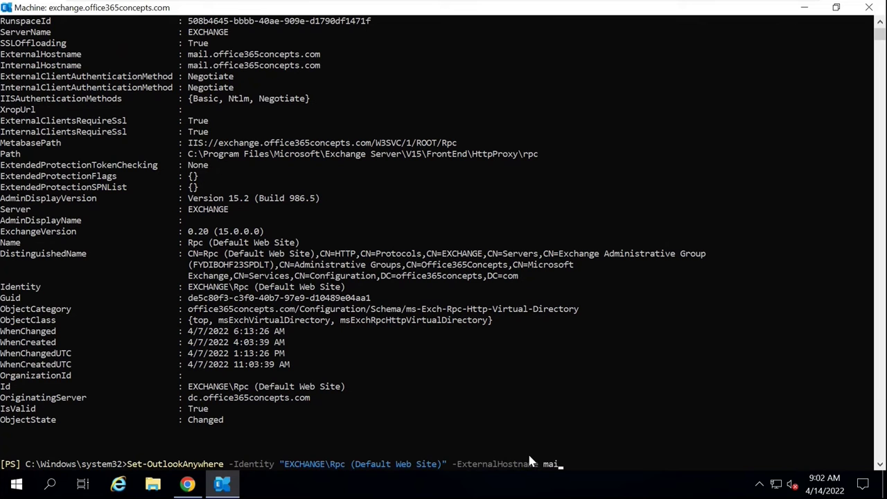
pyautogui.write('l.officeoffice365')
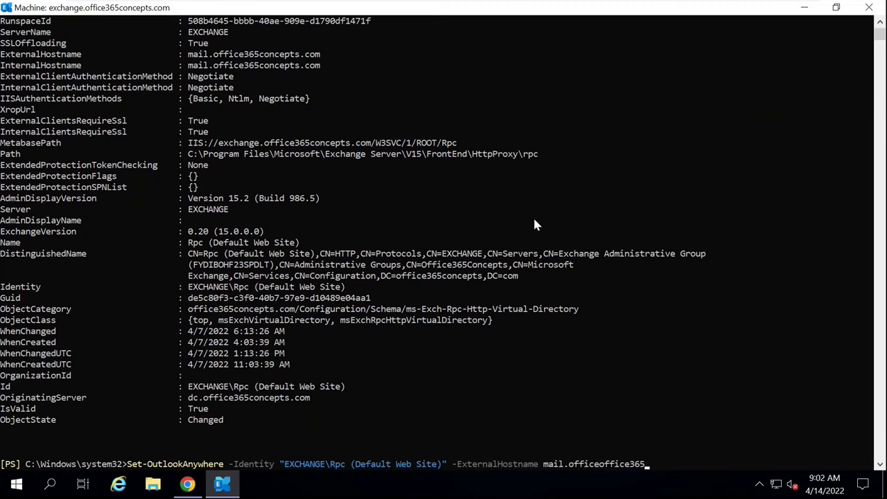
pyautogui.write('concepts.com')
pyautogui.press('BackSpace')
pyautogui.press('BackSpace')
pyautogui.press('BackSpace')
pyautogui.press('BackSpace')
pyautogui.press('BackSpace')
pyautogui.press('BackSpace')
pyautogui.press('BackSpace')
pyautogui.press('BackSpace')
pyautogui.press('BackSpace')
pyautogui.press('BackSpace')
pyautogui.press('BackSpace')
pyautogui.press('BackSpace')
pyautogui.press('BackSpace')
pyautogui.press('BackSpace')
pyautogui.press('BackSpace')
pyautogui.press('BackSpace')
pyautogui.press('BackSpace')
pyautogui.press('BackSpace')
pyautogui.press('BackSpace')
pyautogui.press('BackSpace')
pyautogui.write('365concepts.com -internalhos')
pyautogui.press('Tab')
pyautogui.write('mail.offi')
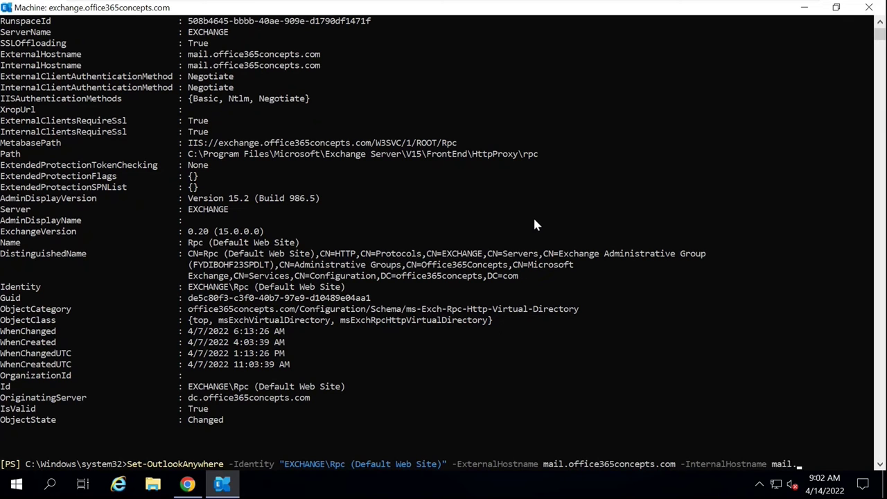
pyautogui.write('ce365concepts.com')
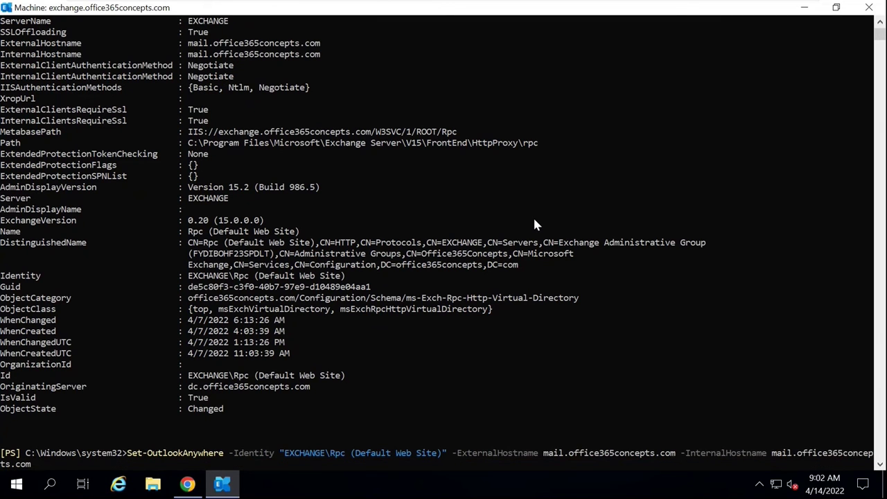
pyautogui.write(' -externalclientsrequiress')
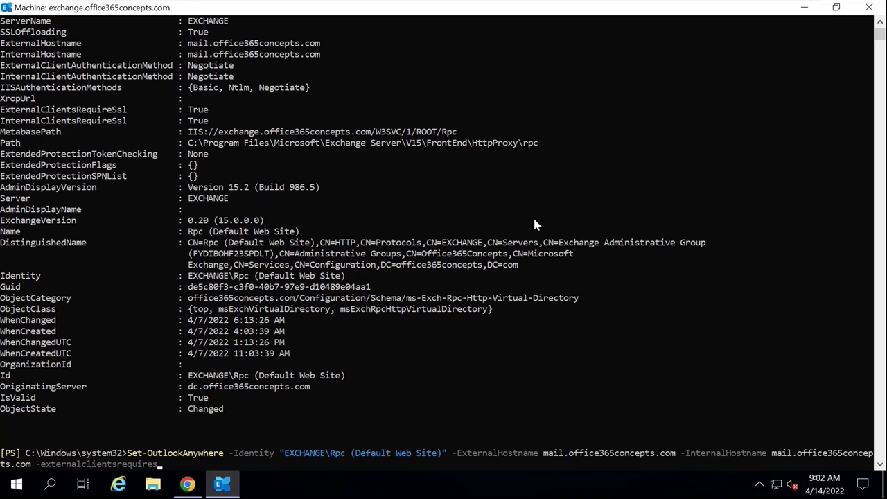
# Require SSL for external and internal clients, set -DefaultAuthenticationMethod Negotiate, and run it.
pyautogui.press('Tab')
pyautogui.write('$true -internalclientsreq')
pyautogui.press('Tab')
pyautogui.write('$true -default')
pyautogui.press('BackSpace')
pyautogui.write('tauthet')
pyautogui.press('BackSpace')
pyautogui.press('BackSpace')
pyautogui.press('BackSpace')
pyautogui.press('Tab')
pyautogui.write('Negotiate')
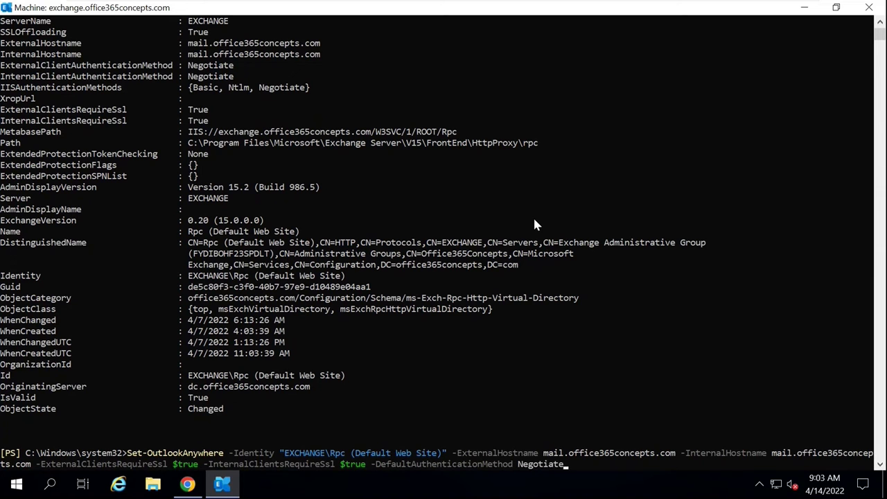
pyautogui.press('Return')
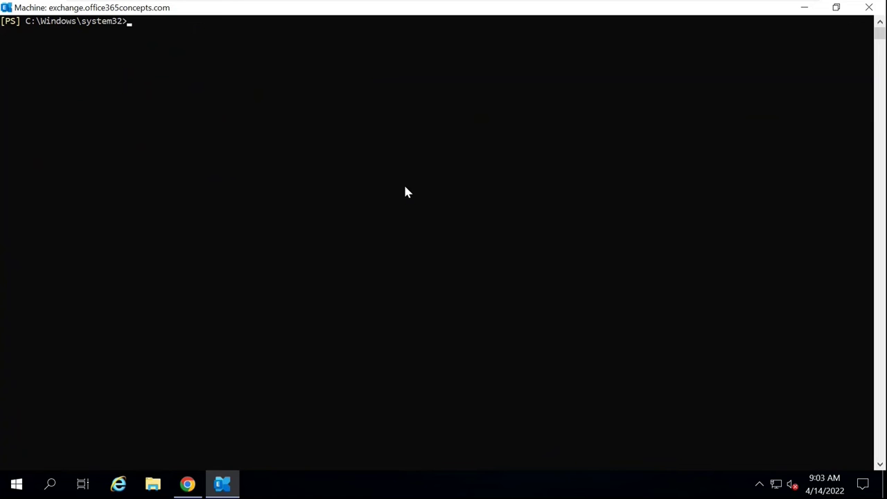
# Run Test-OutlookConnectivity -ProbeIdentity Outlook.Protocol\outlookRPCSelfTestProbe and point out the Succeeded result.
pyautogui.write('test-outlookconnec')
pyautogui.press('Tab')
pyautogui.write('-prob')
pyautogui.press('Tab')
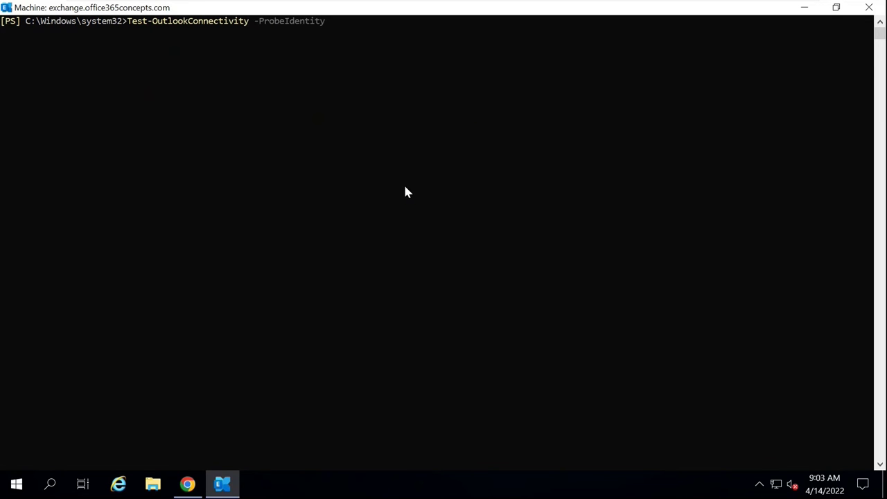
pyautogui.write('Outlook.Protocol\\outloo')
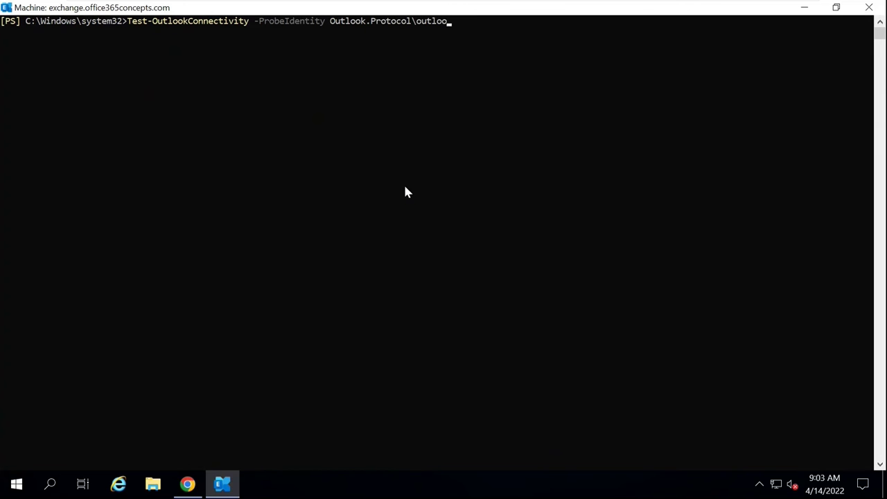
pyautogui.write('kRPCSelfTestProbe')
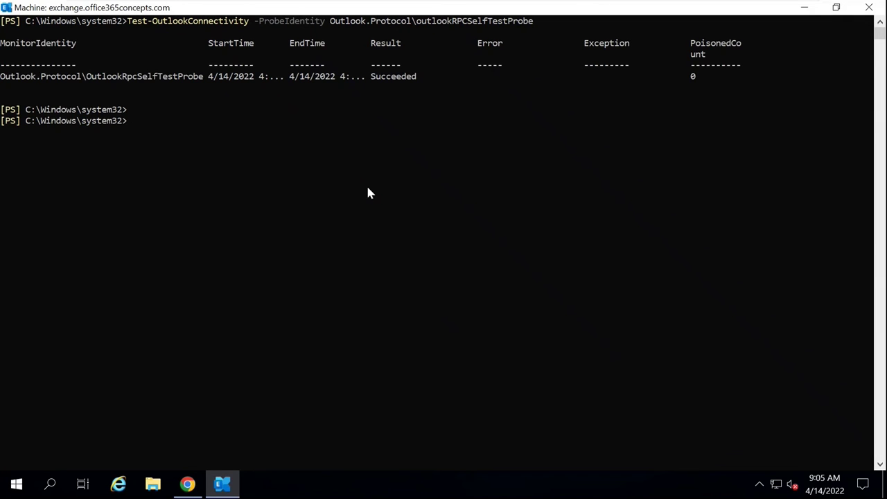
pyautogui.moveTo(365, 78); pyautogui.dragTo(425, 79)
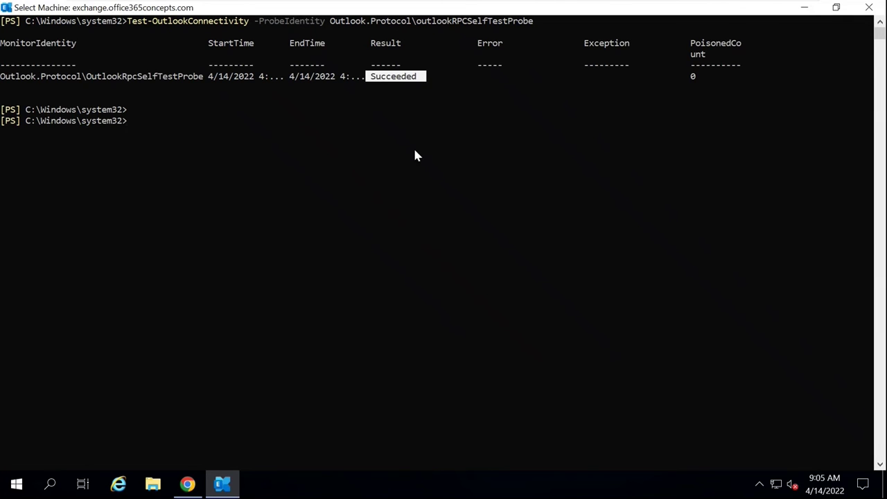
pyautogui.click(179, 127)
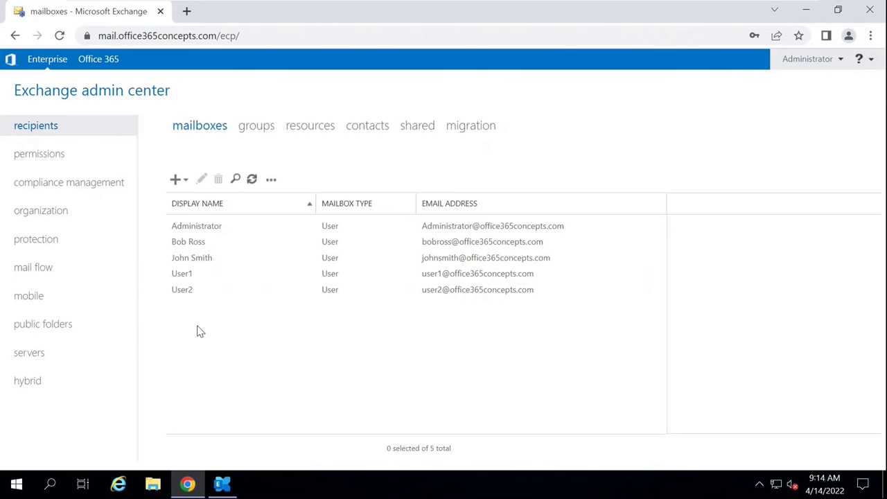
# Open the mapi virtual directory under servers and review its External URL.
pyautogui.click(29, 355)
pyautogui.click(482, 138)
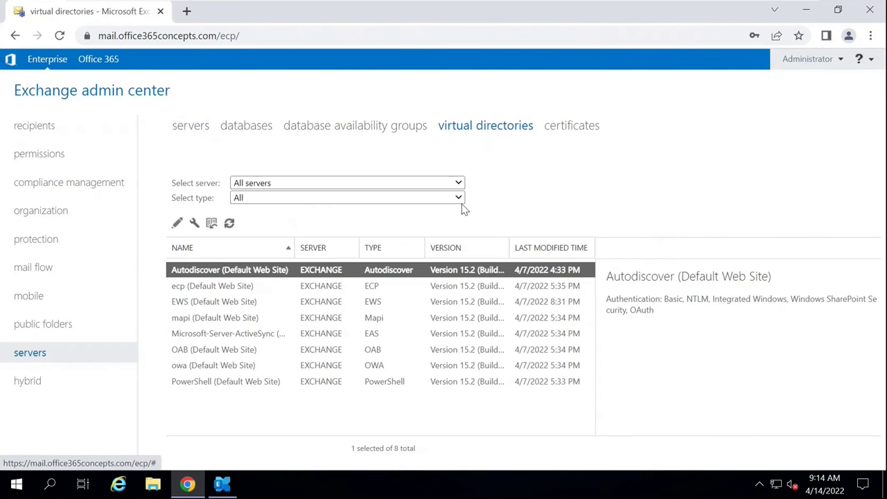
pyautogui.doubleClick(201, 317)
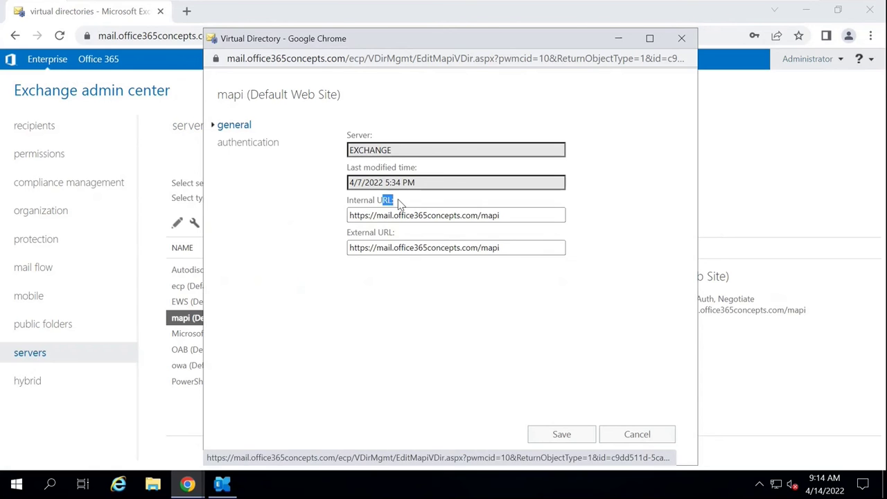
pyautogui.moveTo(352, 233); pyautogui.dragTo(401, 242)
pyautogui.click(402, 239)
pyautogui.moveTo(501, 248); pyautogui.dragTo(341, 252)
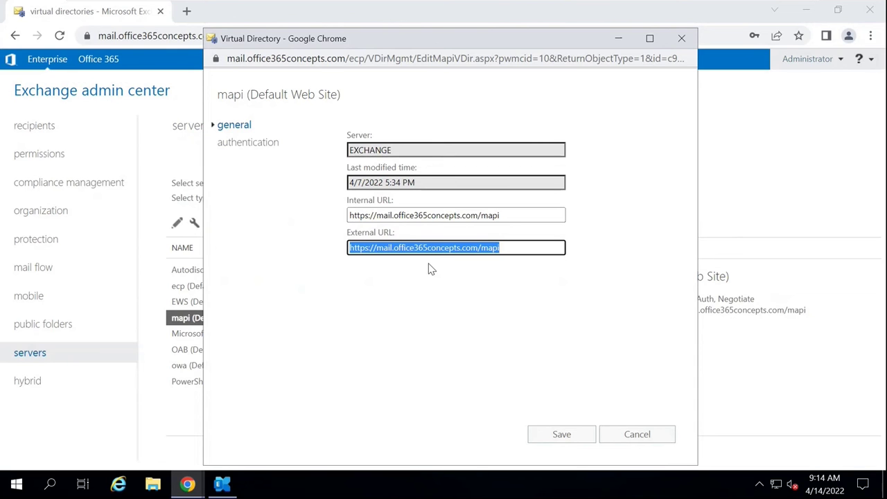
# Review mapi authentication, leaving Kerberos off, cancel, and return to the shell.
pyautogui.click(248, 143)
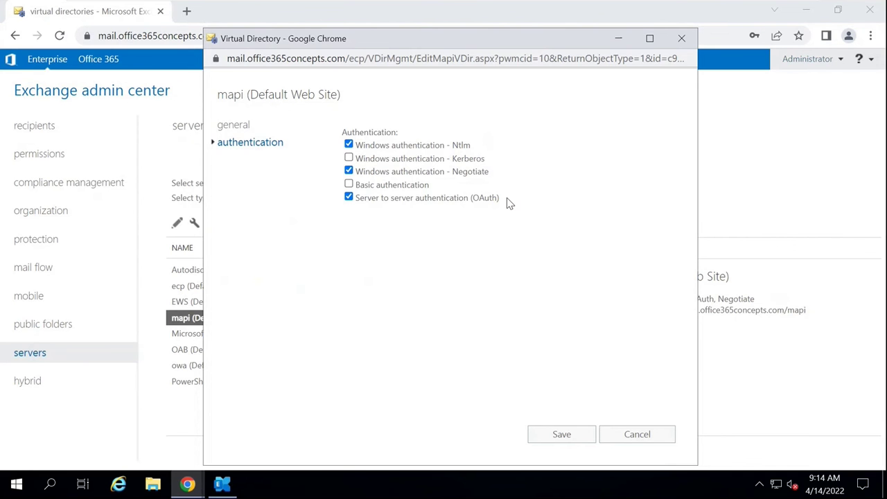
pyautogui.moveTo(488, 159); pyautogui.dragTo(429, 161)
pyautogui.click(431, 165)
pyautogui.click(430, 162)
pyautogui.moveTo(429, 165); pyautogui.dragTo(488, 165)
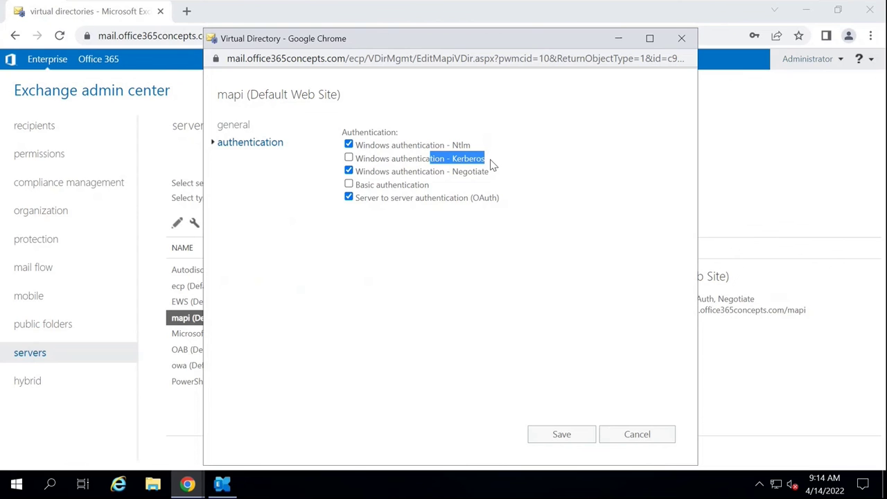
pyautogui.click(617, 435)
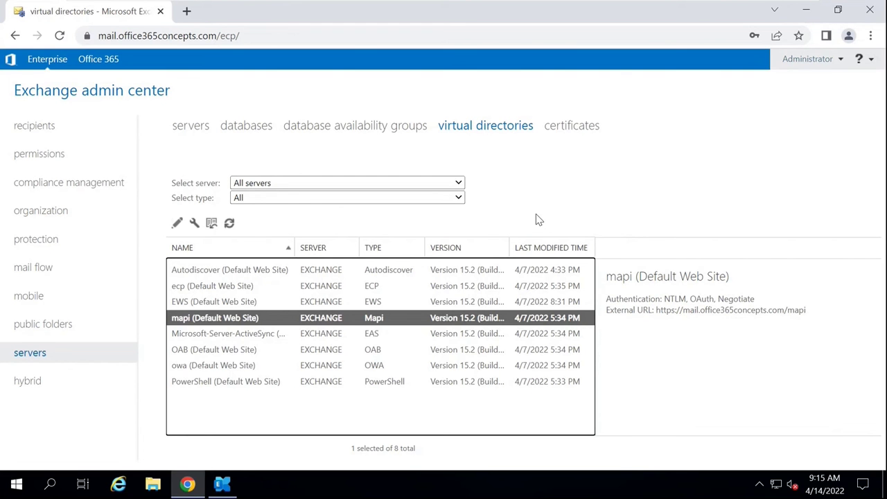
pyautogui.click(222, 484)
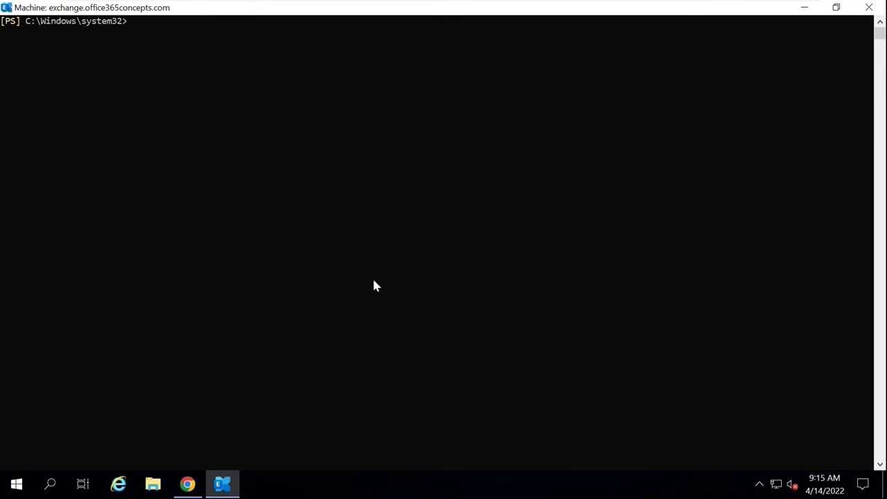
# Set the console font size to 18 and dismiss the shortcut update error.
pyautogui.rightClick(179, 8)
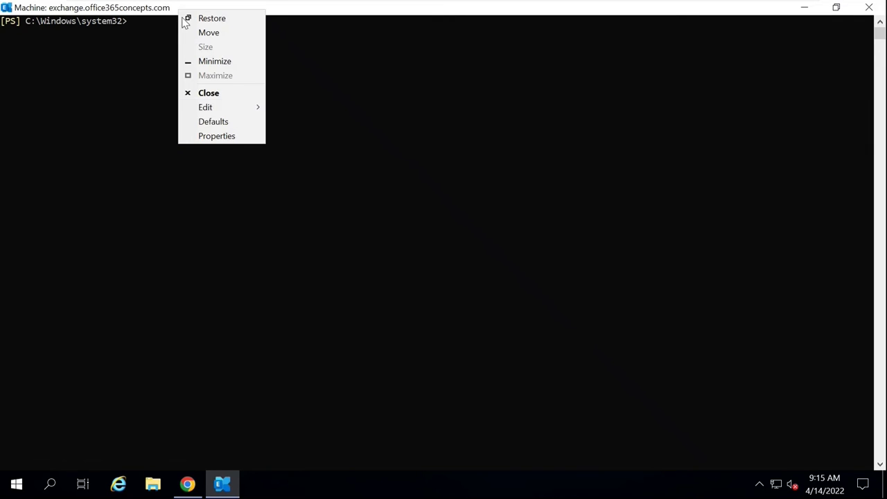
pyautogui.click(215, 136)
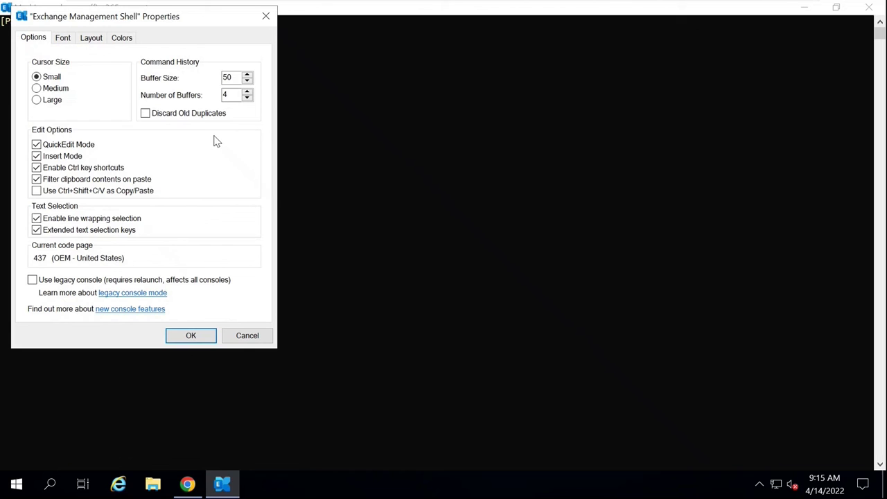
pyautogui.click(64, 38)
pyautogui.click(35, 92)
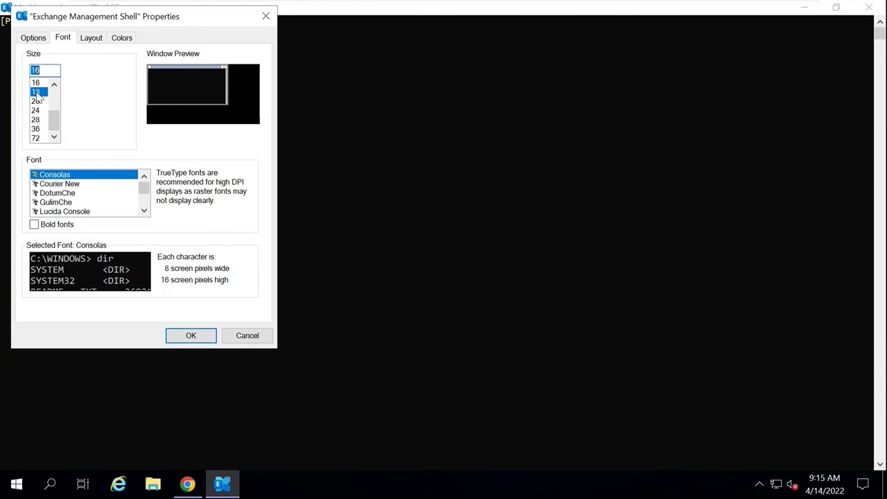
pyautogui.click(179, 337)
pyautogui.click(545, 305)
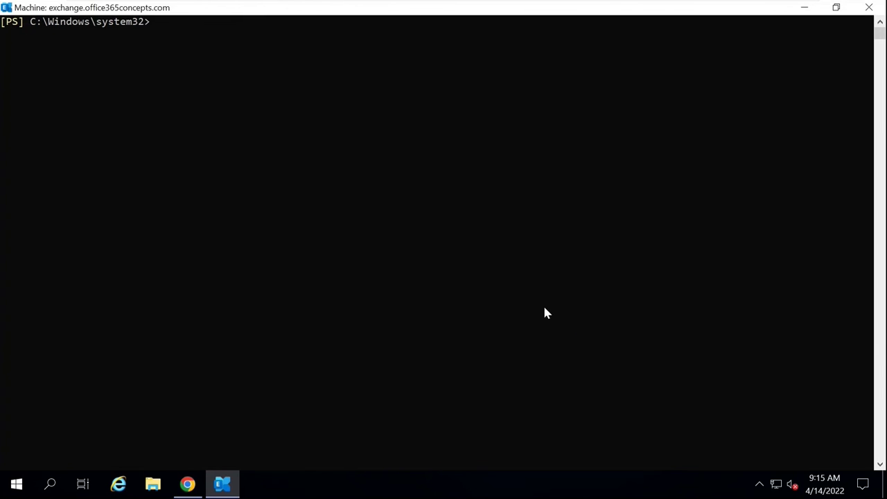
# Run Get-OrganizationConfig | fl *mapihttpenabled* and point out MapiHttpEnabled : True.
pyautogui.write('get-organizationconfi')
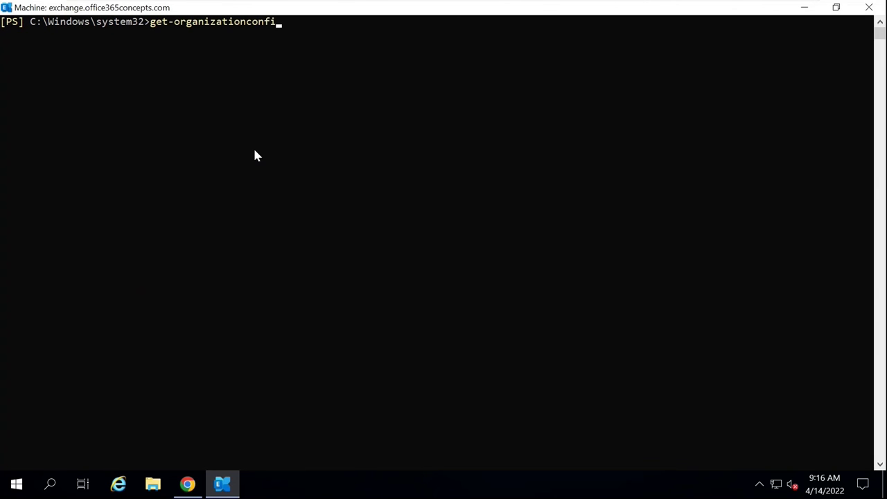
pyautogui.press('Tab')
pyautogui.write('| fl *mapihttpe')
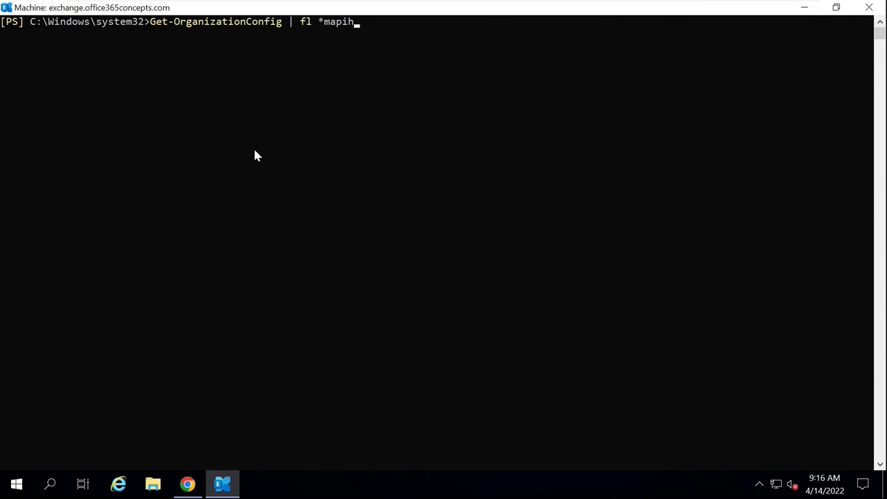
pyautogui.write('nabled*')
pyautogui.press('Return')
pyautogui.moveTo(111, 60); pyautogui.dragTo(114, 66)
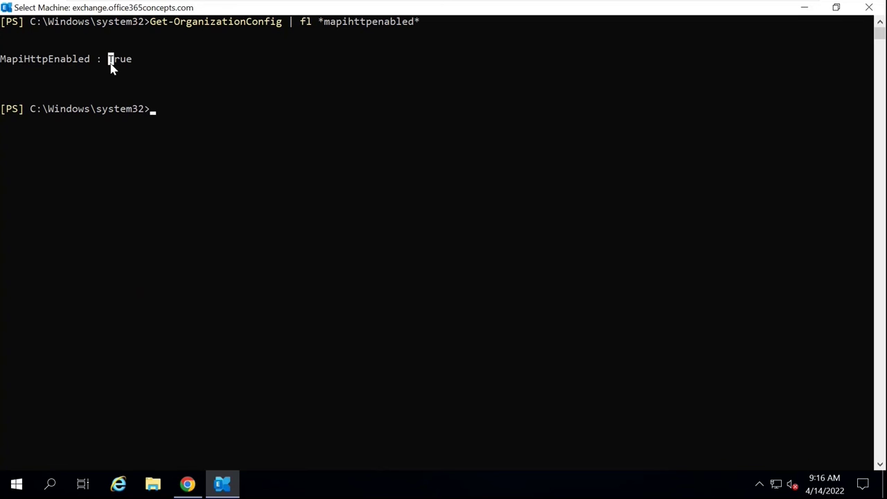
pyautogui.click(154, 110)
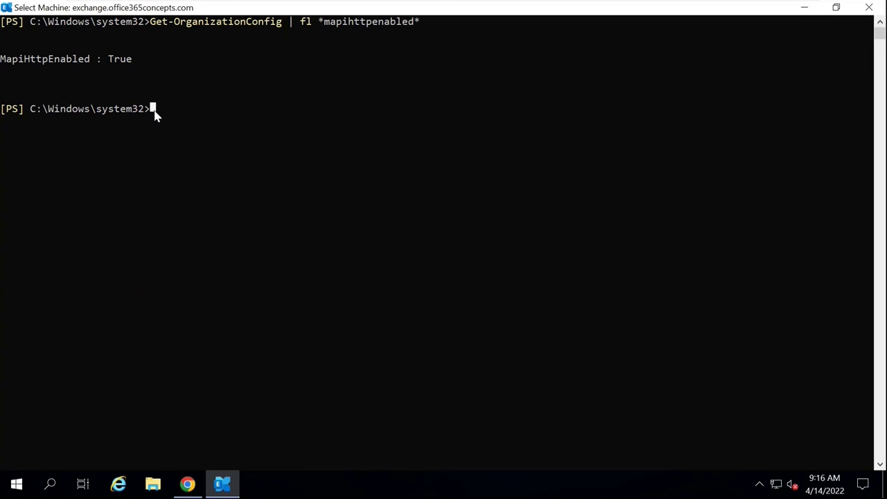
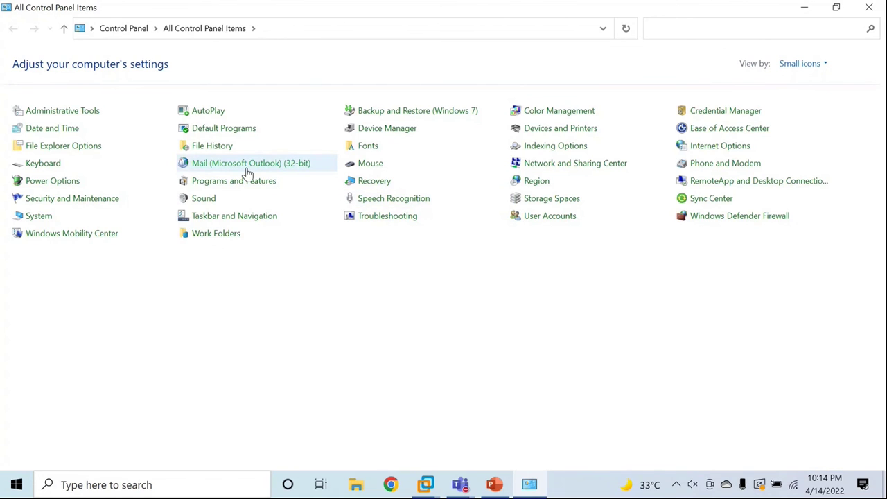
# Start a new Outlook mail profile in Control Panel's Mail settings, named after the test user.
pyautogui.click(248, 172)
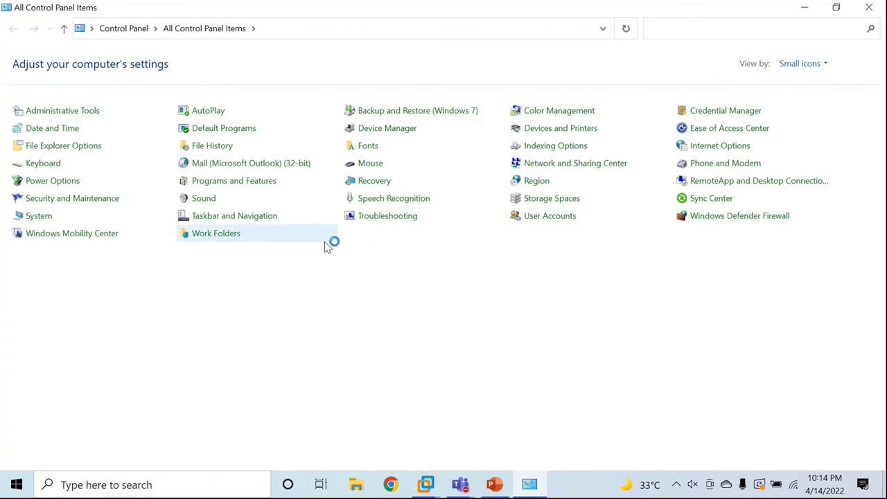
pyautogui.click(89, 202)
pyautogui.write('bobross')
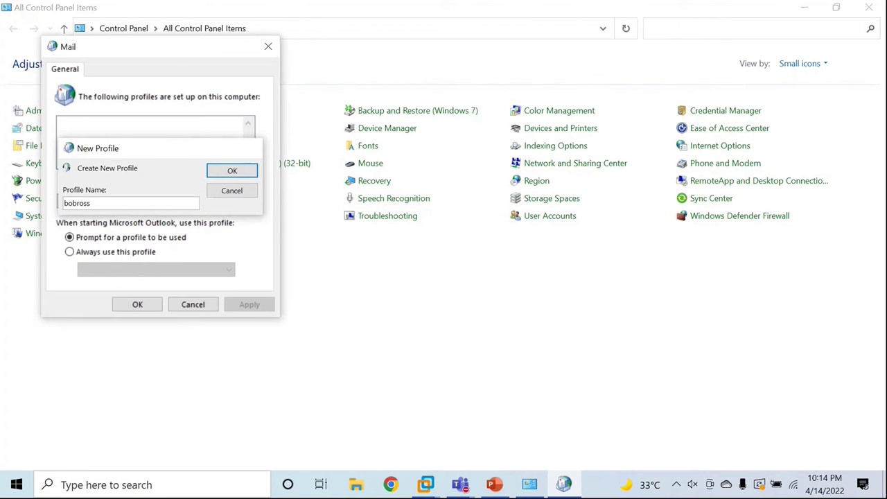
pyautogui.press('Return')
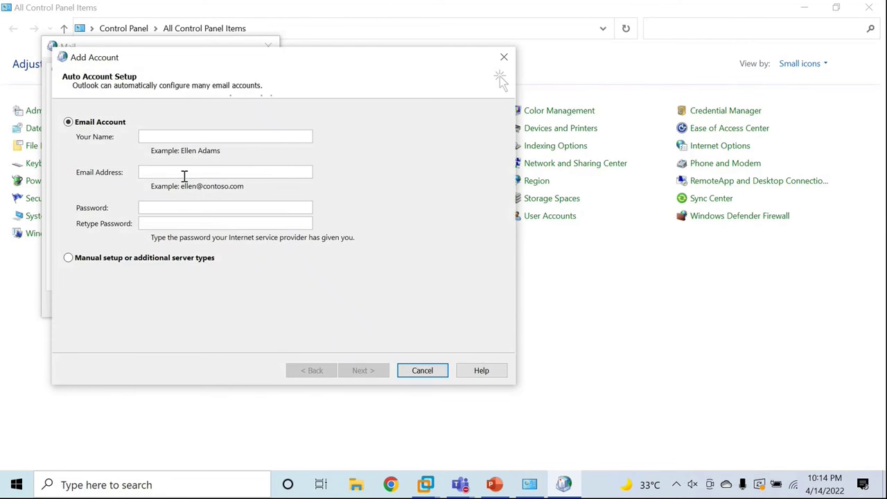
# Enter the test user's name, e-mail address and password twice for automatic Exchange account setup.
pyautogui.doubleClick(186, 173)
pyautogui.press('Delete')
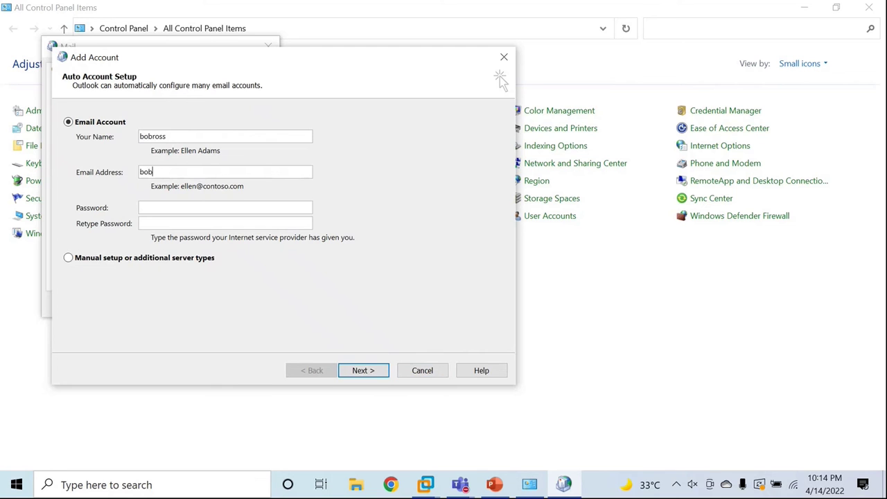
pyautogui.press('Tab')
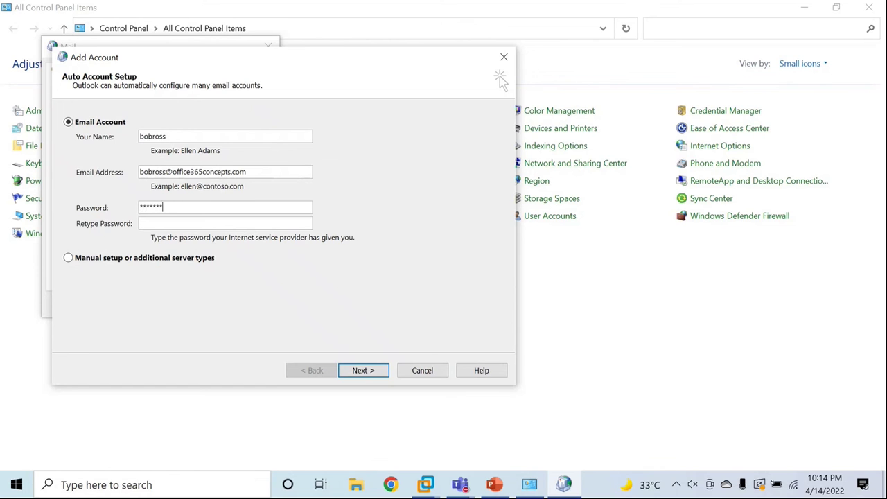
pyautogui.press('Tab')
pyautogui.press('Return')
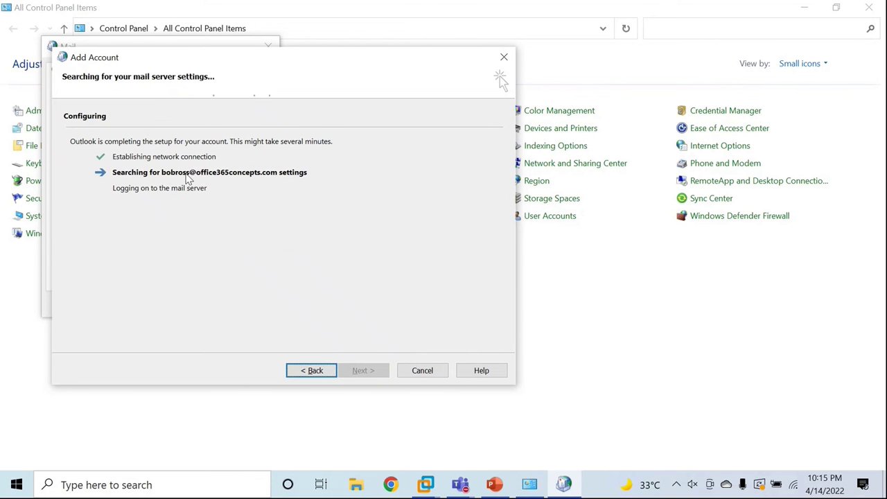
# Finish the account setup, confirm the mail profiles dialog, and close Control Panel.
pyautogui.click(362, 371)
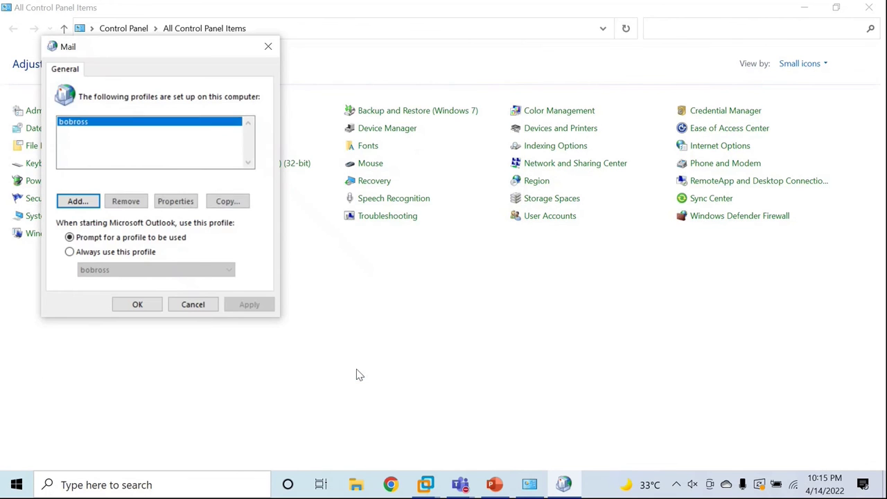
pyautogui.click(145, 306)
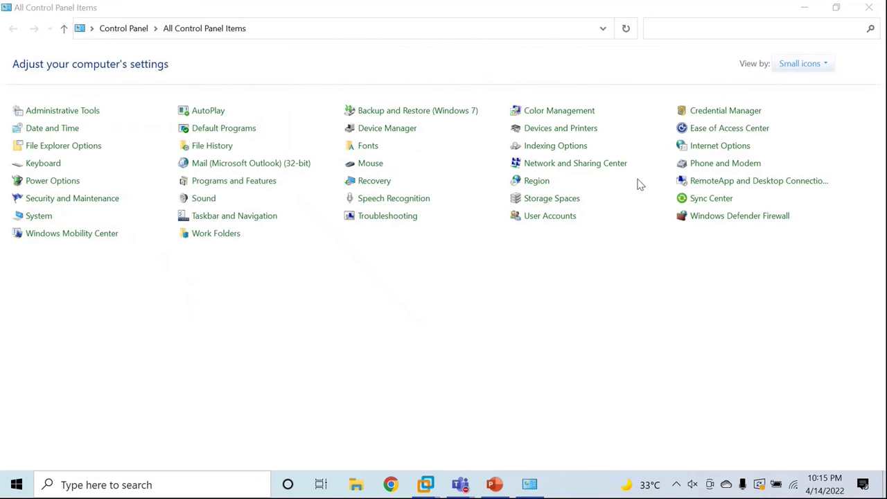
pyautogui.click(870, 7)
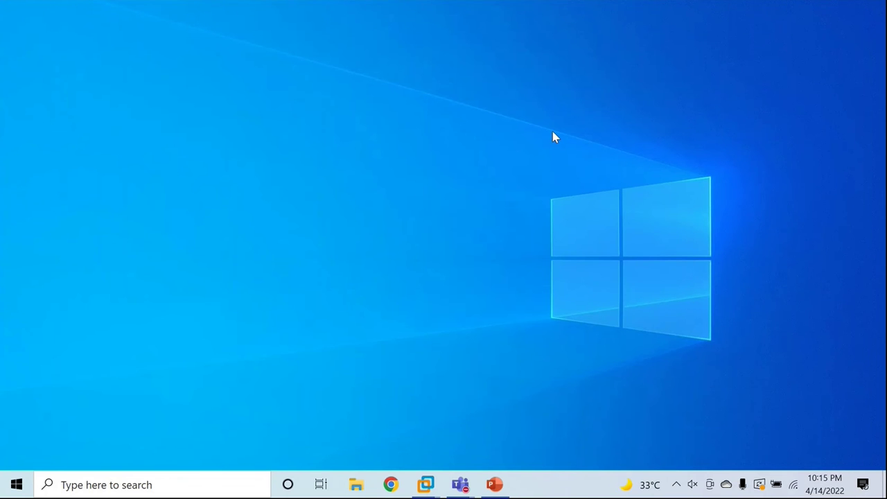
# Launch Outlook from Windows search.
pyautogui.press('super')
pyautogui.write('outlook')
pyautogui.press('Return')
pyautogui.press('Return')
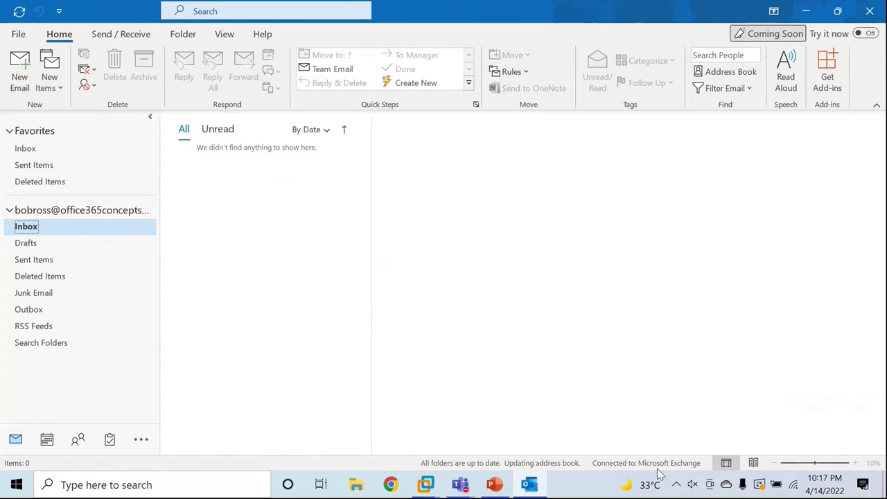
# Open Outlook's Connection Status from the tray icon and widen columns to reveal HTTP protocol and mapi server URLs.
pyautogui.click(674, 484)
pyautogui.rightClick(704, 456)
pyautogui.click(721, 386)
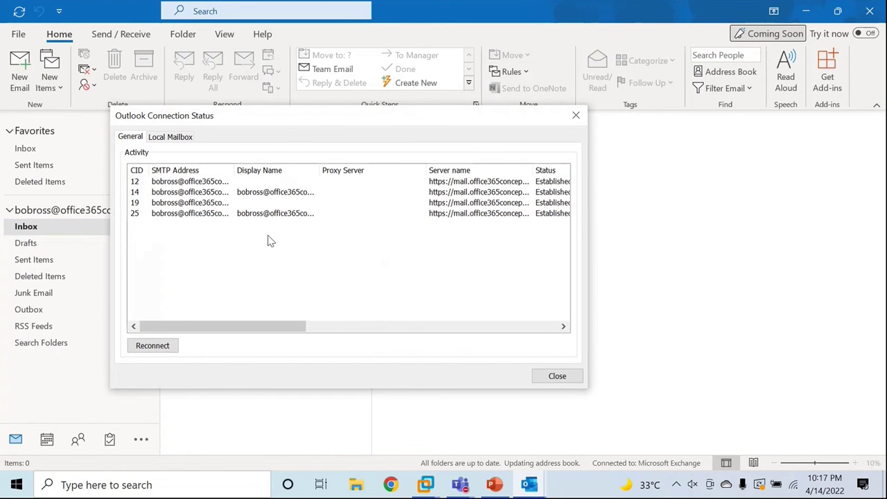
pyautogui.moveTo(261, 327); pyautogui.dragTo(324, 334)
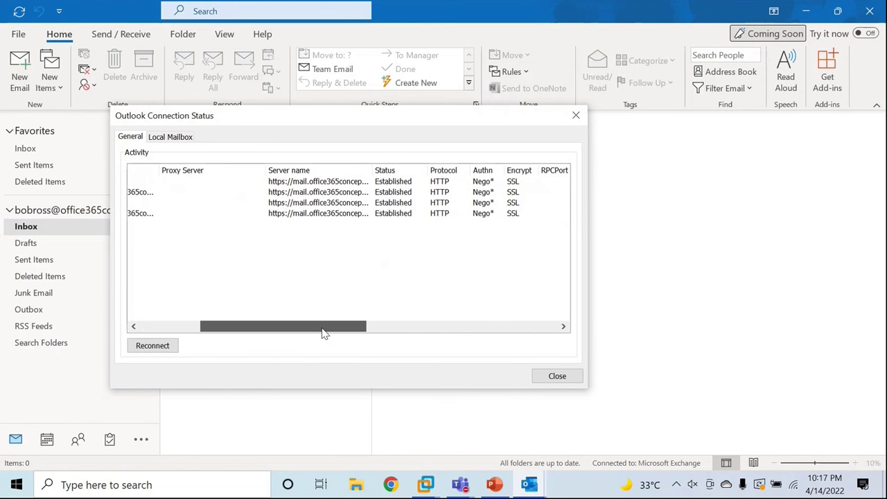
pyautogui.doubleClick(372, 171)
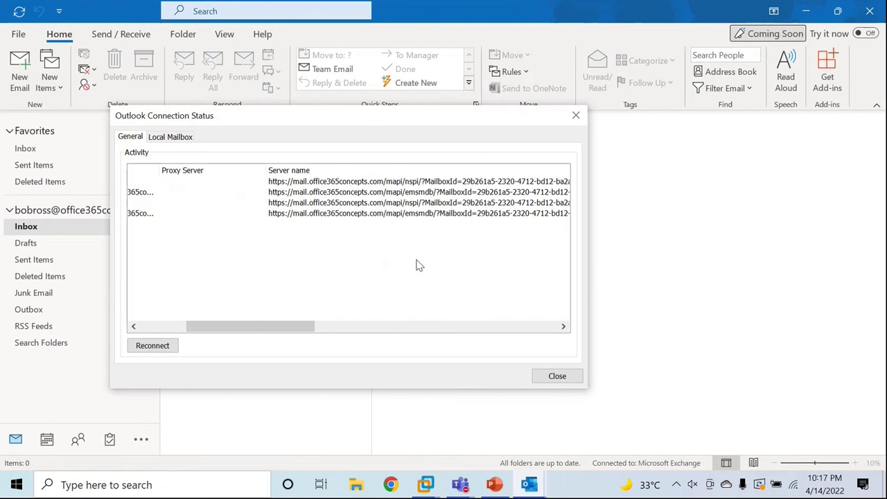
pyautogui.moveTo(266, 328); pyautogui.dragTo(396, 337)
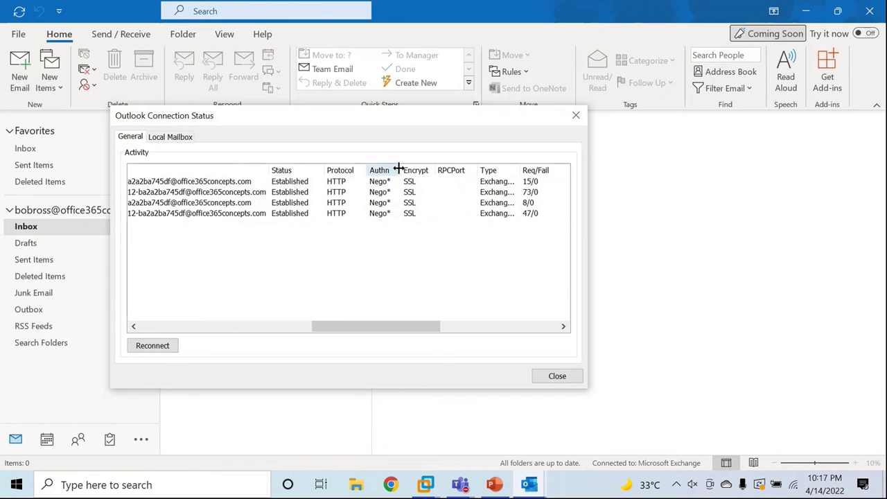
pyautogui.moveTo(400, 169); pyautogui.dragTo(408, 171)
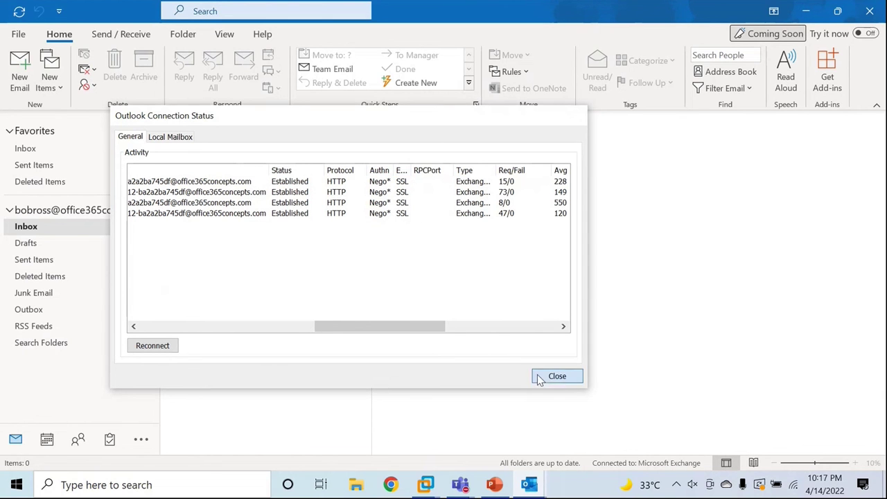
# Close the Connection Status window and switch to the Exchange server's PowerShell session.
pyautogui.click(531, 378)
pyautogui.moveTo(424, 489)
pyautogui.click(515, 400)
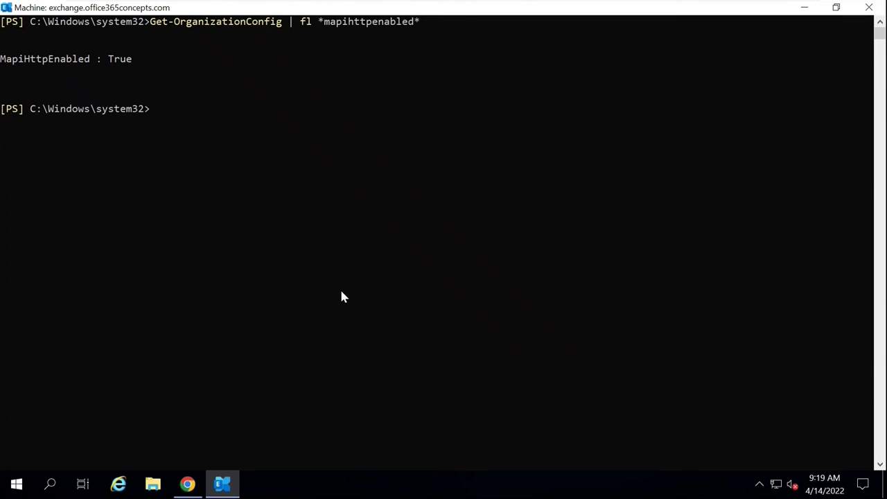
# Run Set-OrganizationConfig -MapiHttpEnabled $false and rerun the check to confirm MapiHttpEnabled is False.
pyautogui.write('set-organizationconfig')
pyautogui.press('Tab')
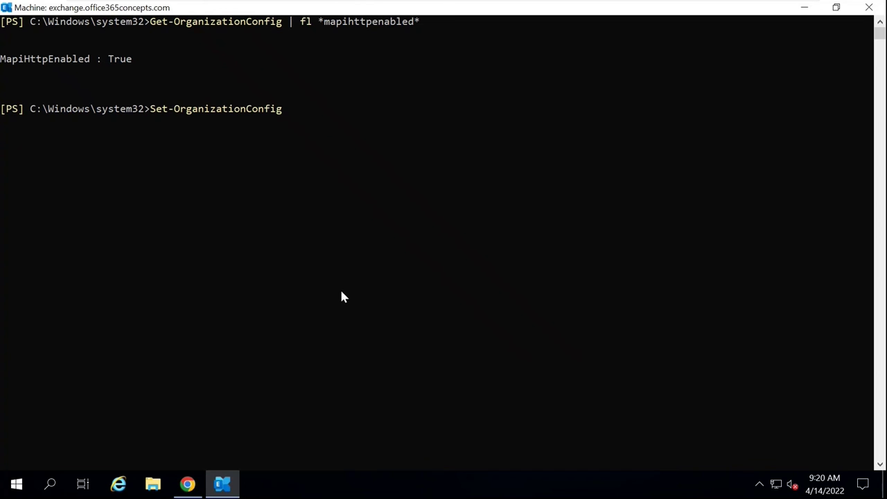
pyautogui.write('-mapihttpenabled')
pyautogui.press('Tab')
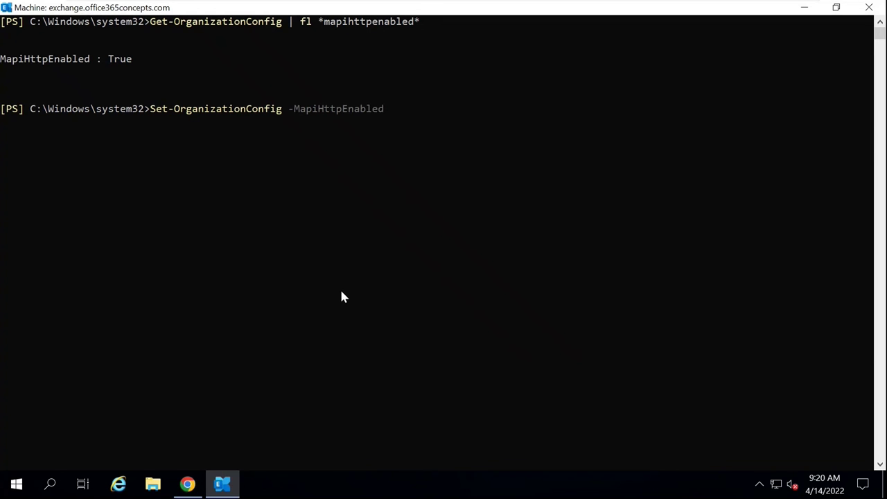
pyautogui.write('$false')
pyautogui.press('Return')
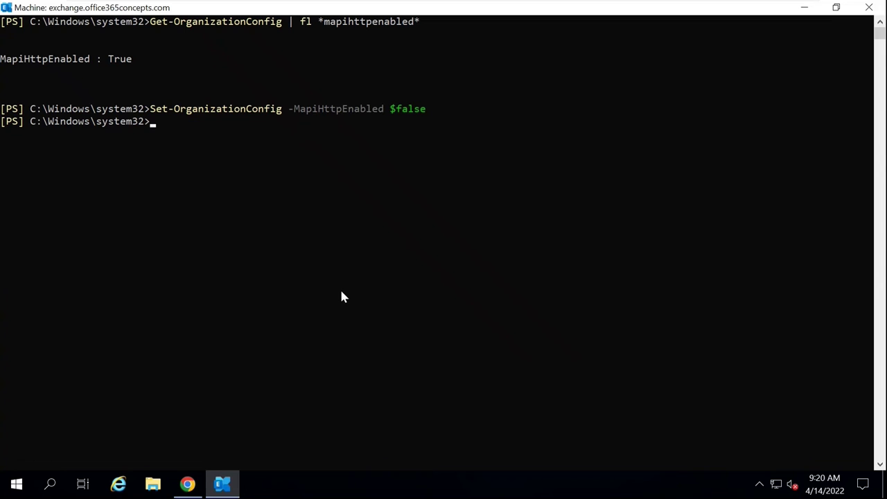
pyautogui.press('Up')
pyautogui.press('Up')
pyautogui.press('Return')
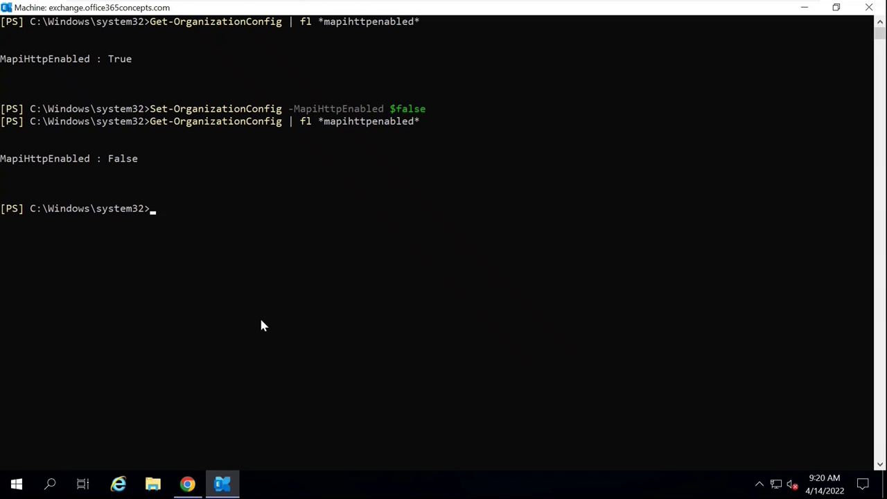
# Type a Get-CASMailbox query for the test user, filtered to the mapihttpenabled property.
pyautogui.write('get-casmailbox')
pyautogui.press('Tab')
pyautogui.write('bo')
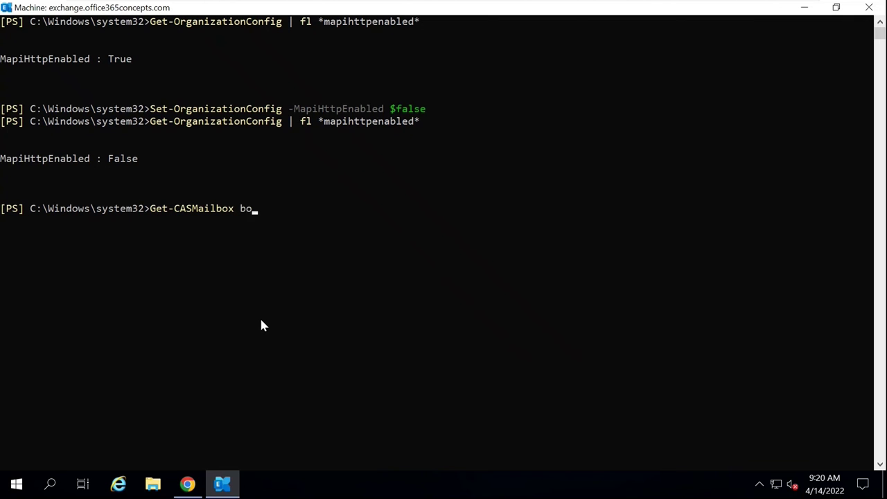
pyautogui.write('bross | fl *h')
pyautogui.write('tt')
pyautogui.press('BackSpace')
pyautogui.press('BackSpace')
pyautogui.press('BackSpace')
pyautogui.write('mapihttpenabled*')
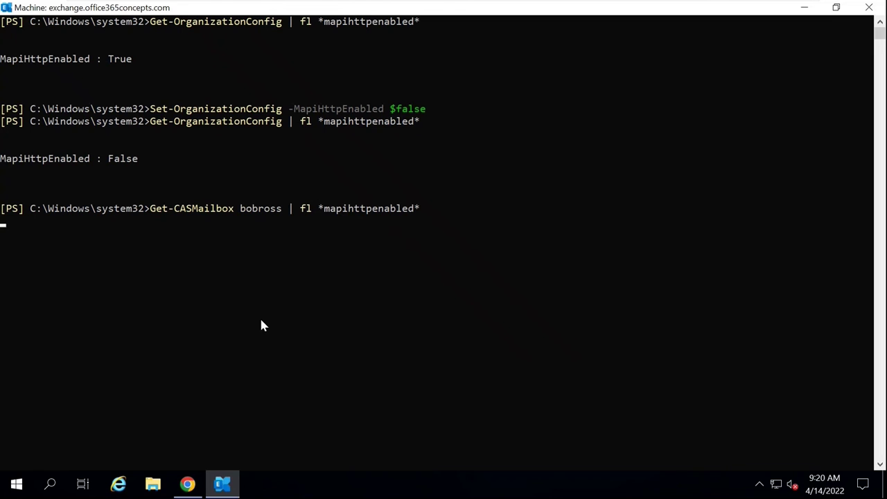
pyautogui.press('Return')
pyautogui.click(167, 296)
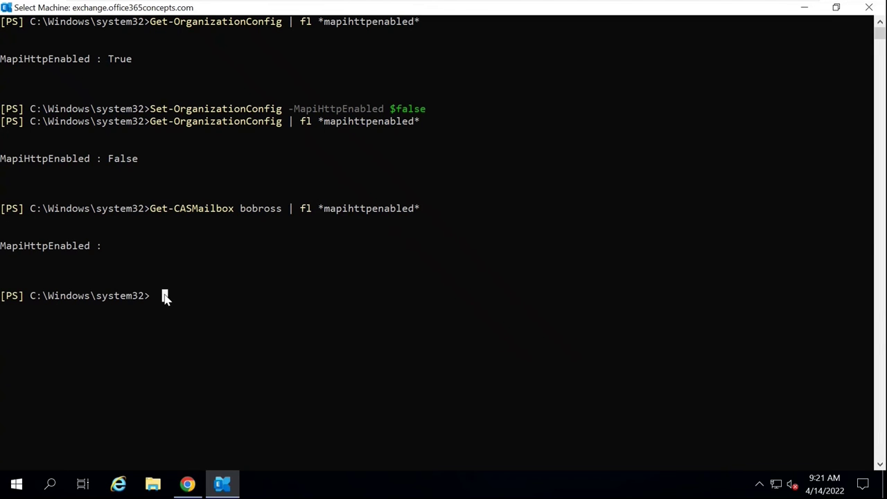
pyautogui.moveTo(7, 254); pyautogui.dragTo(101, 256)
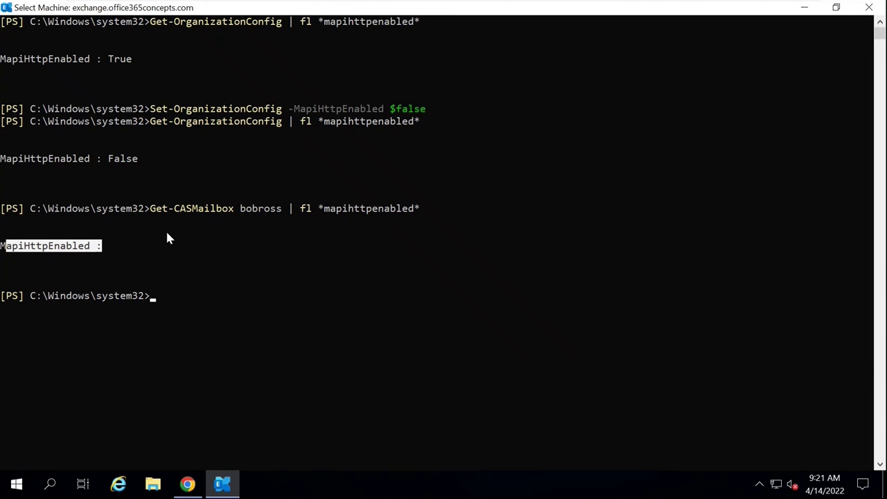
pyautogui.moveTo(11, 160); pyautogui.dragTo(103, 163)
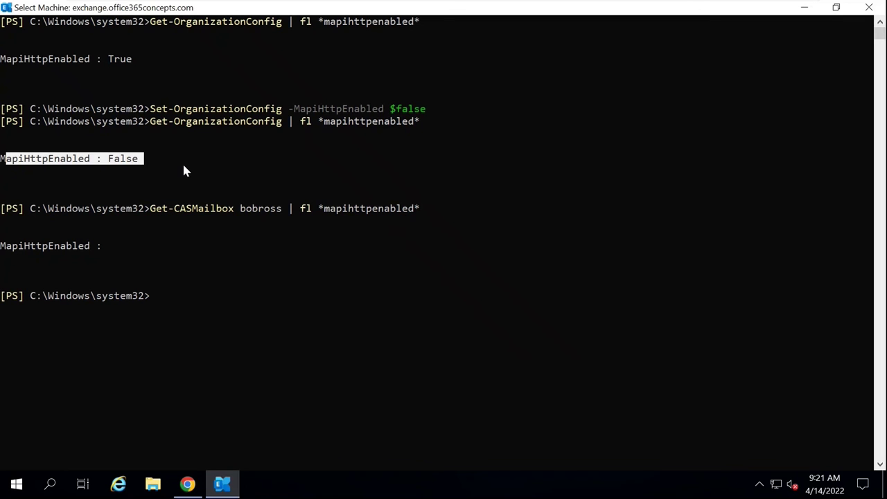
pyautogui.moveTo(120, 246); pyautogui.dragTo(13, 255)
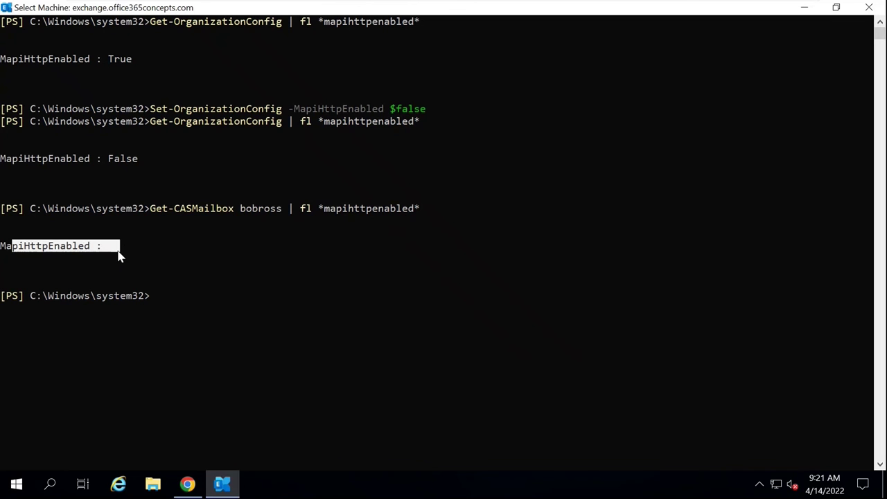
pyautogui.moveTo(147, 210); pyautogui.dragTo(315, 218)
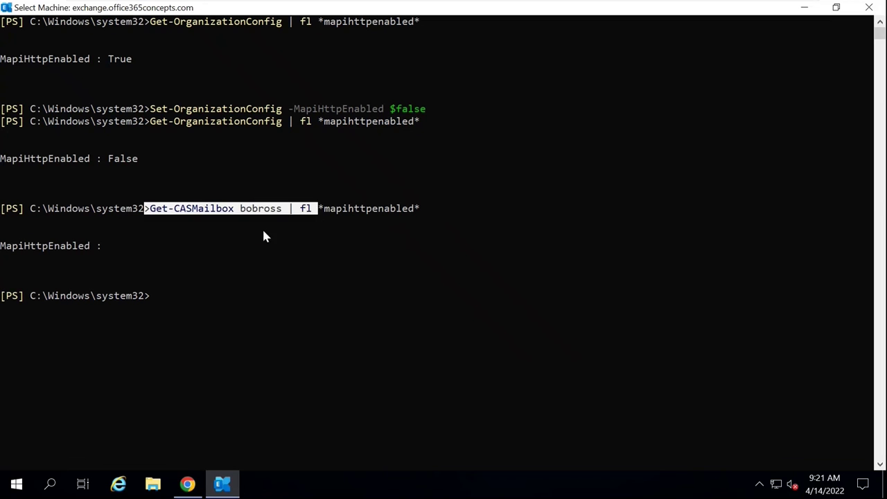
pyautogui.rightClick(147, 246)
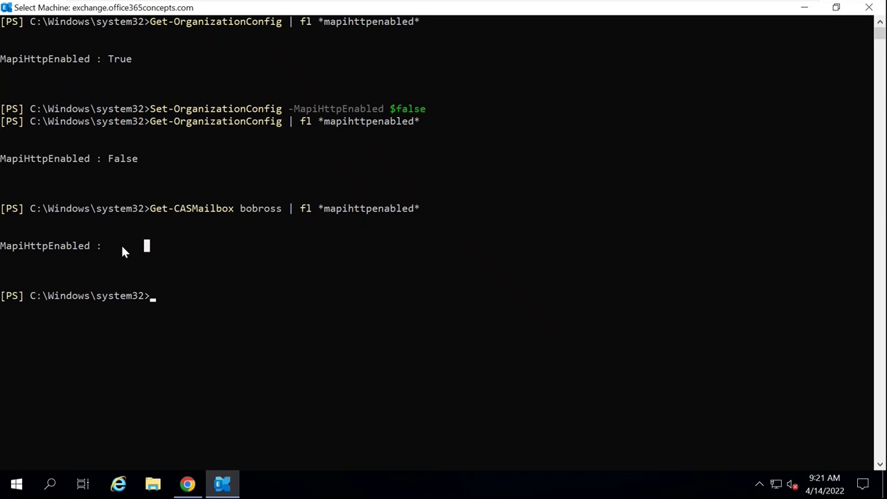
pyautogui.moveTo(236, 209); pyautogui.dragTo(284, 210)
pyautogui.click(171, 296)
pyautogui.moveTo(19, 159); pyautogui.dragTo(148, 160)
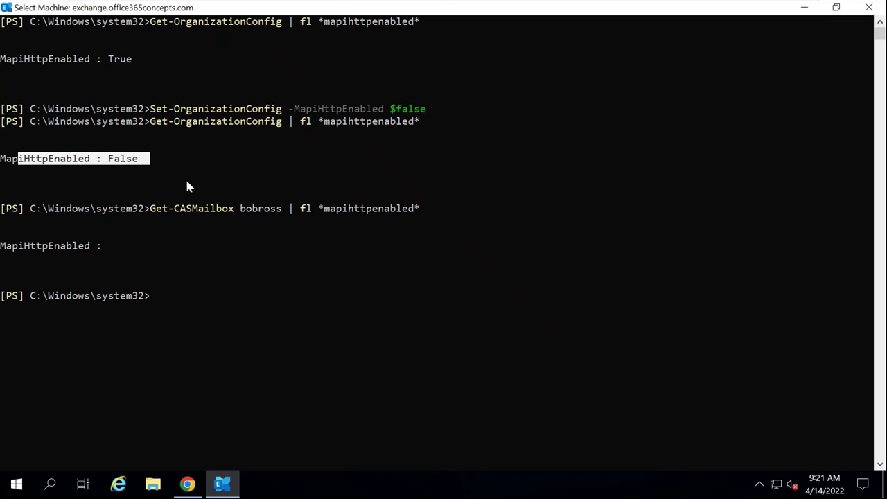
pyautogui.moveTo(116, 246); pyautogui.dragTo(7, 251)
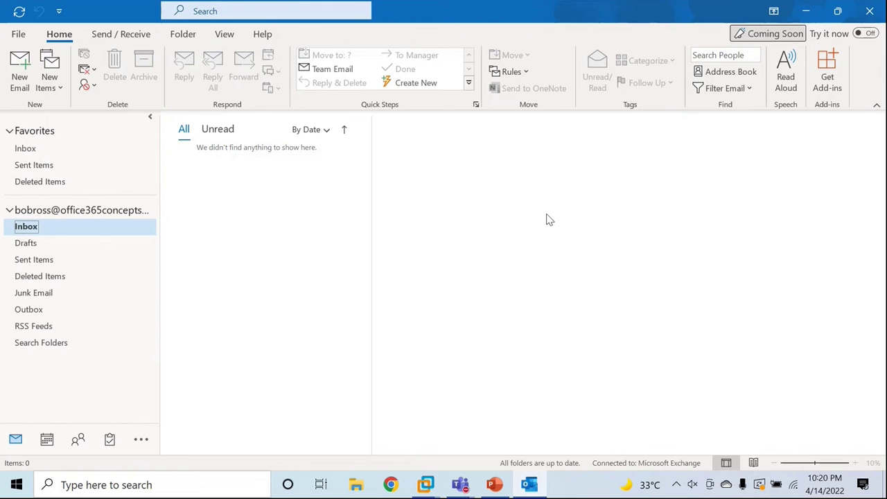
# Close Outlook, open Control Panel's mail profiles, and delete the existing profile.
pyautogui.click(870, 11)
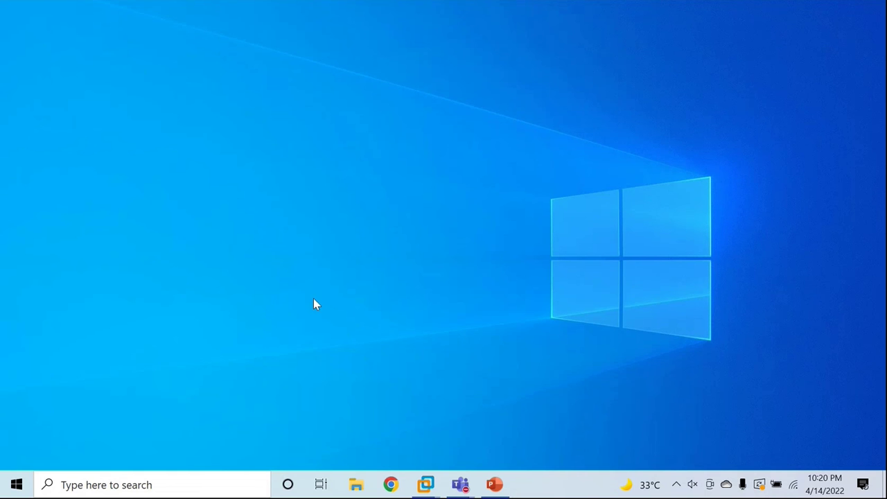
pyautogui.press('super')
pyautogui.write('control')
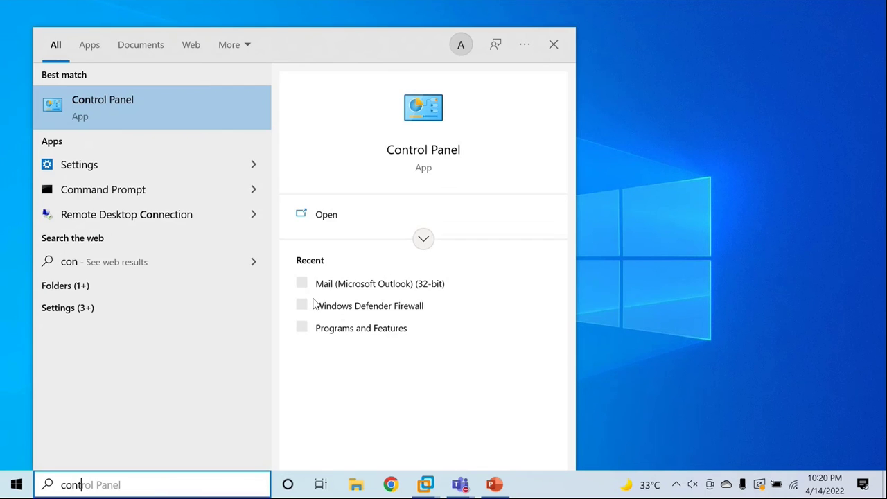
pyautogui.click(402, 149)
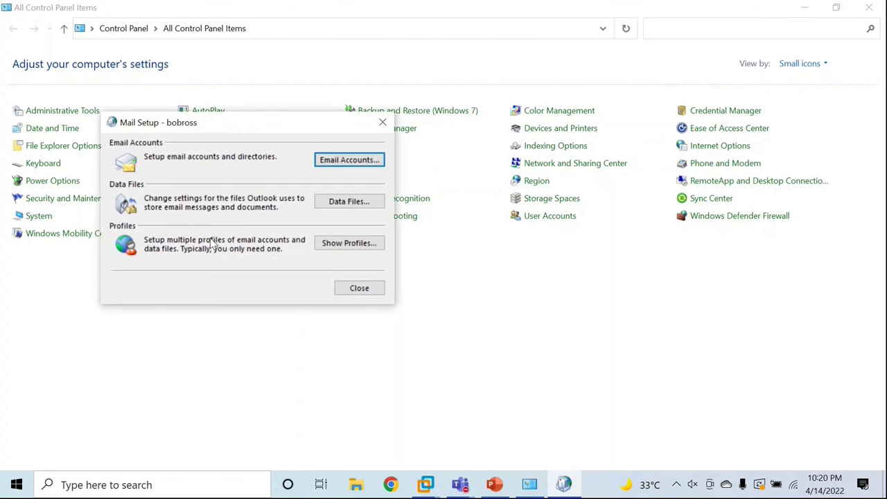
pyautogui.click(350, 243)
pyautogui.click(200, 255)
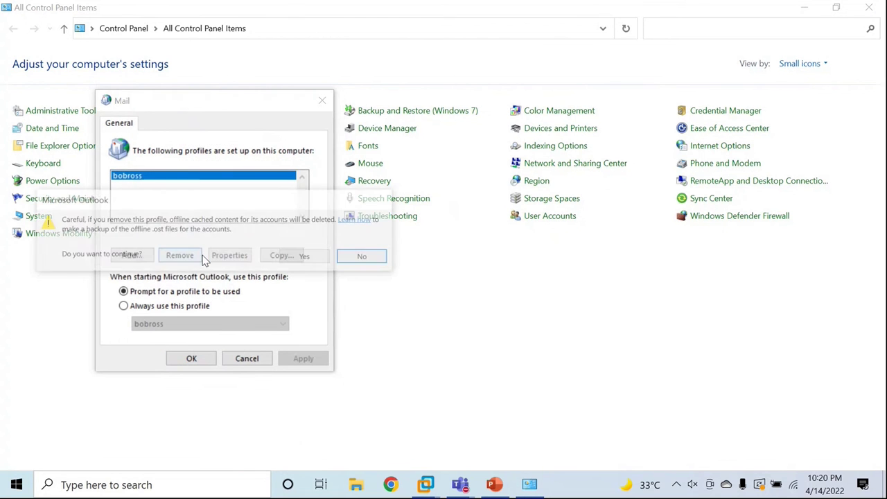
pyautogui.click(303, 257)
# Add a new profile named after the test user with their name, e-mail address and password.
pyautogui.click(135, 257)
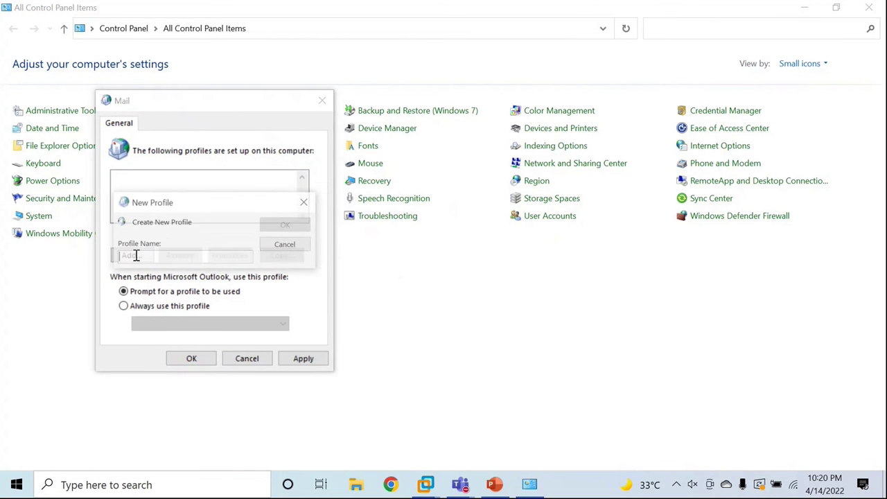
pyautogui.write('b')
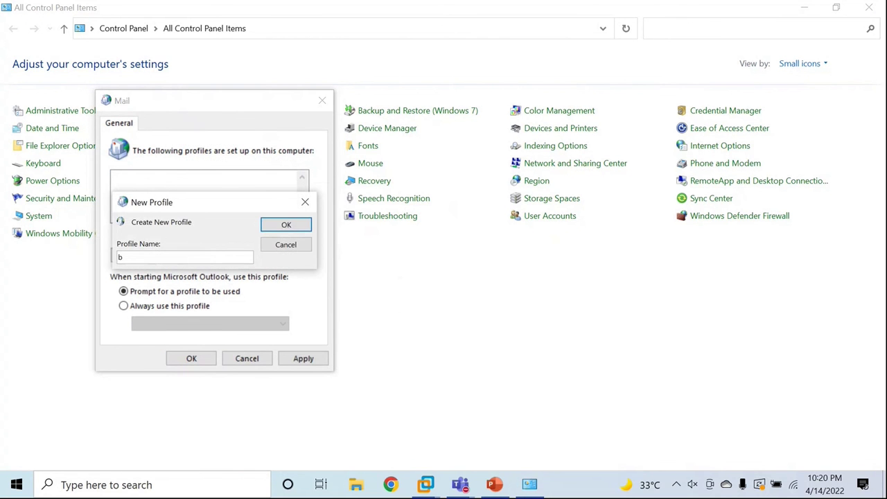
pyautogui.write('obross')
pyautogui.press('Return')
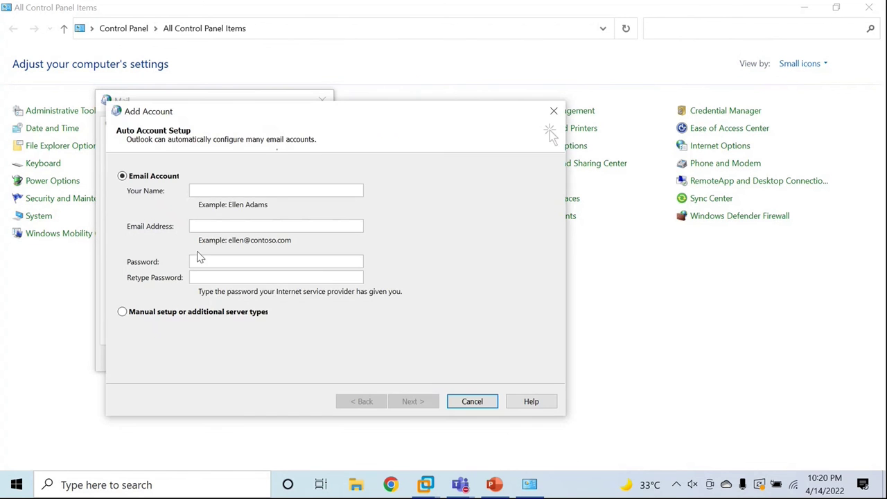
pyautogui.doubleClick(232, 226)
pyautogui.press('BackSpace')
pyautogui.hotkey('shift', 'Tab')
pyautogui.write('bobrossbobross')
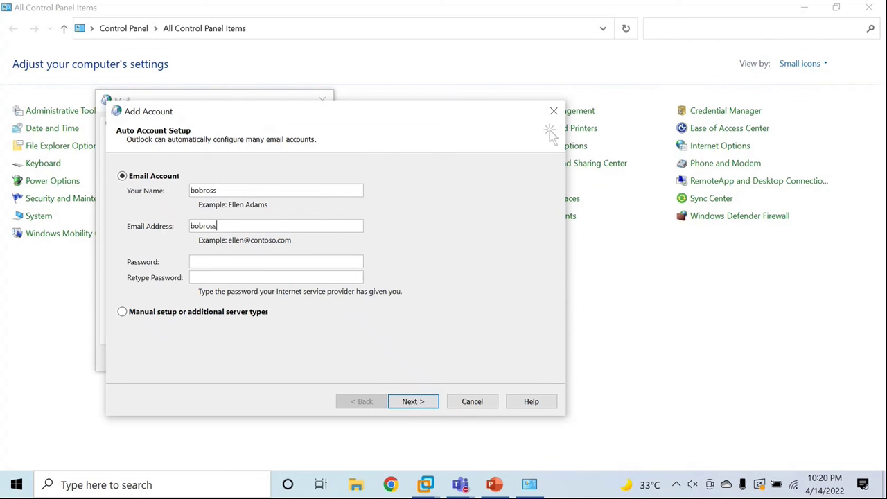
pyautogui.write('@office365concepts.com')
pyautogui.press('Tab')
pyautogui.write('**********')
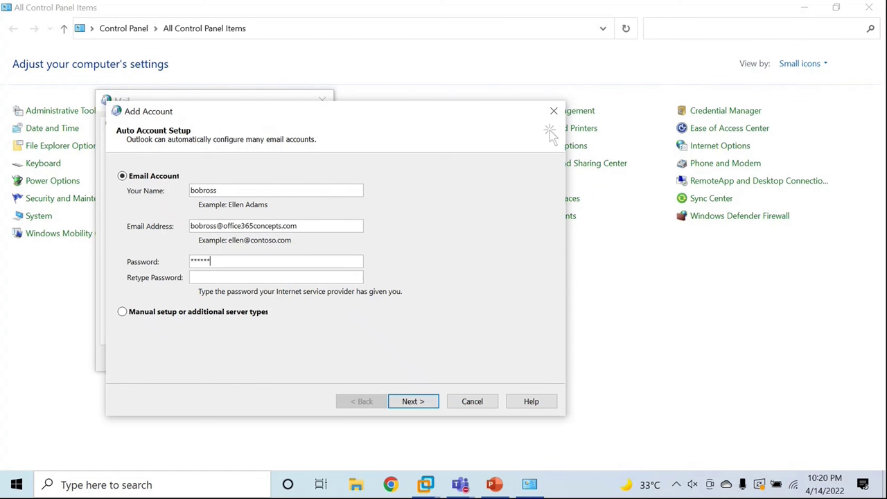
pyautogui.write('*****')
pyautogui.press('BackSpace')
pyautogui.press('BackSpace')
pyautogui.press('BackSpace')
pyautogui.write('************')
pyautogui.press('Return')
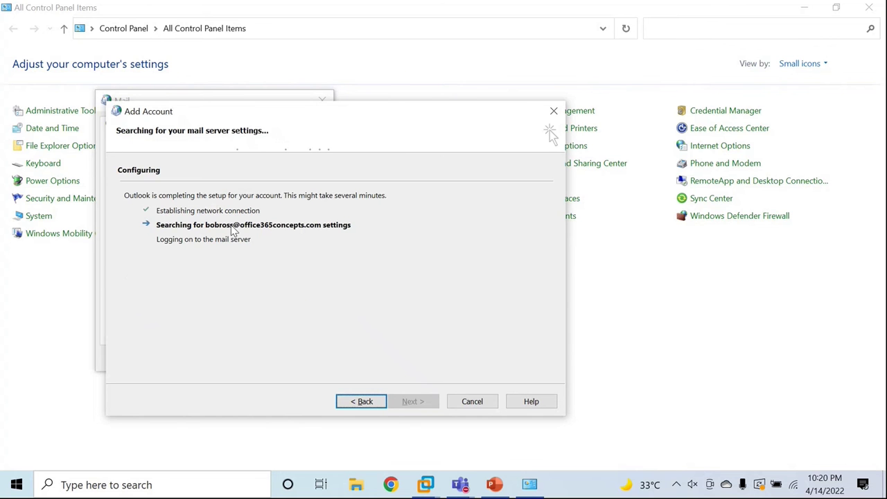
# Finish adding the Exchange account and close the mail profiles window.
pyautogui.click(408, 402)
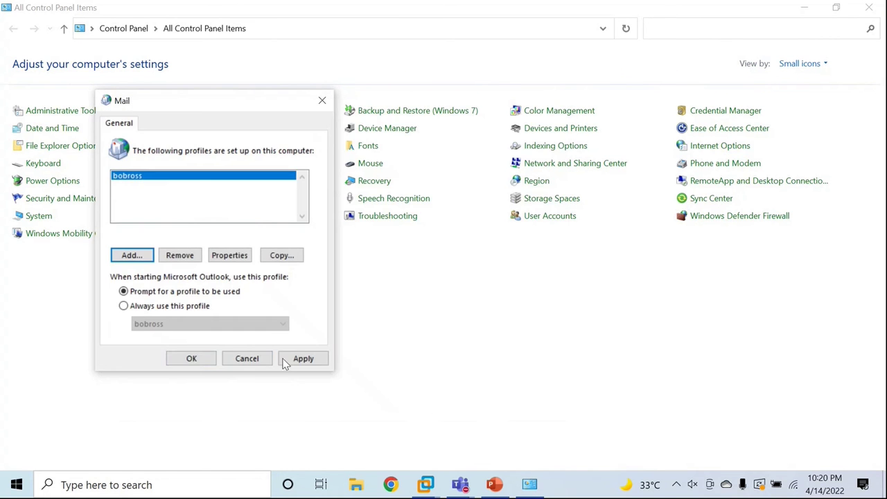
pyautogui.click(193, 358)
pyautogui.press('super')
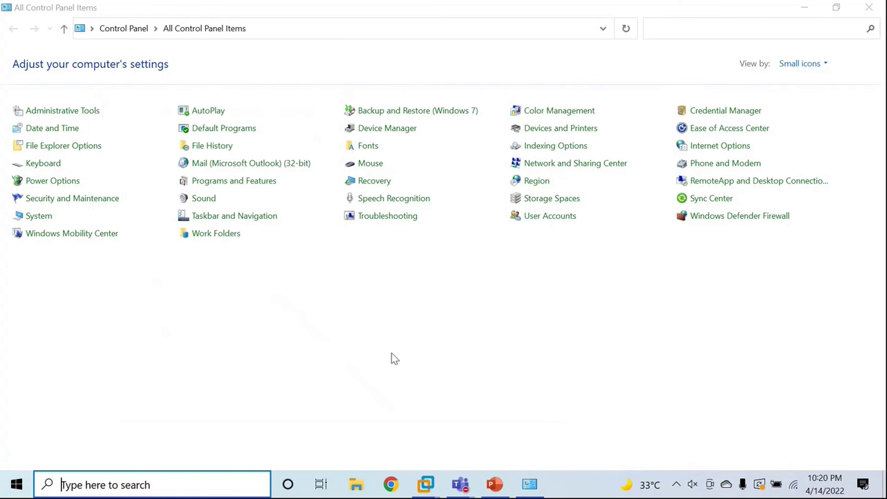
# Launch Outlook, open Connection Status from the tray, and scroll to show four RPC/HTTP connections.
pyautogui.write('outlook')
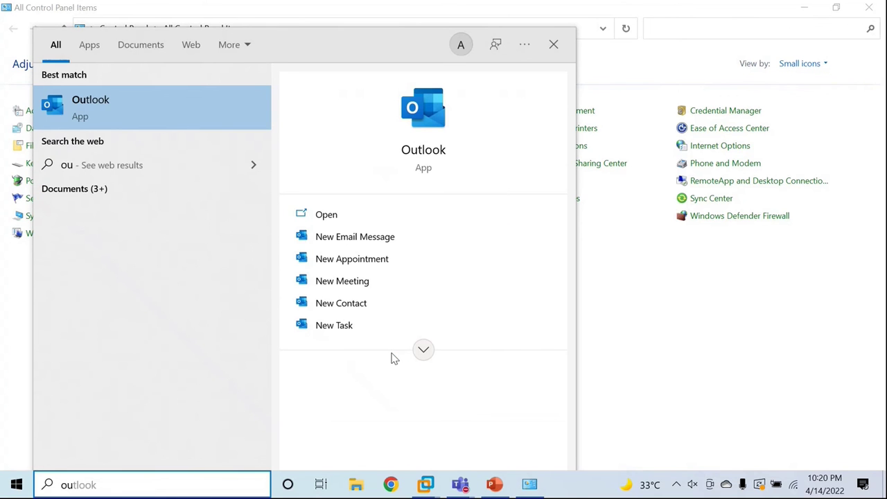
pyautogui.press('Return')
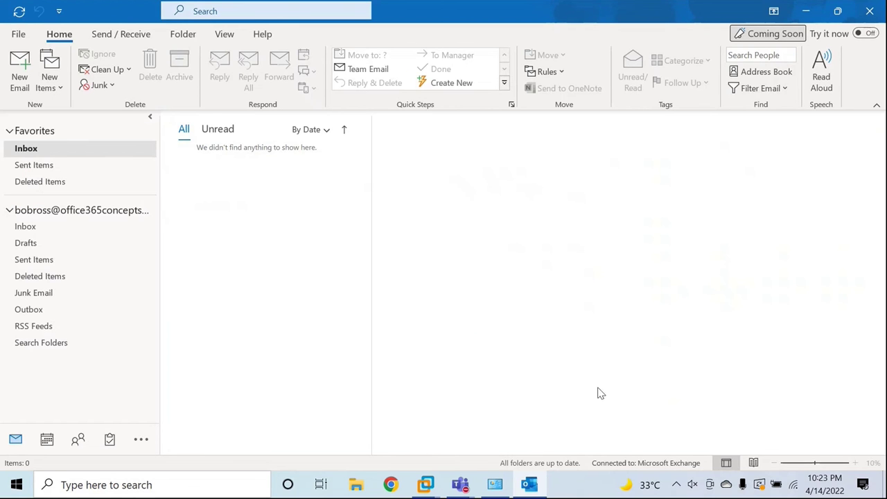
pyautogui.click(676, 484)
pyautogui.keyDown('ctrl'); pyautogui.rightClick(704, 459); pyautogui.keyUp('ctrl')
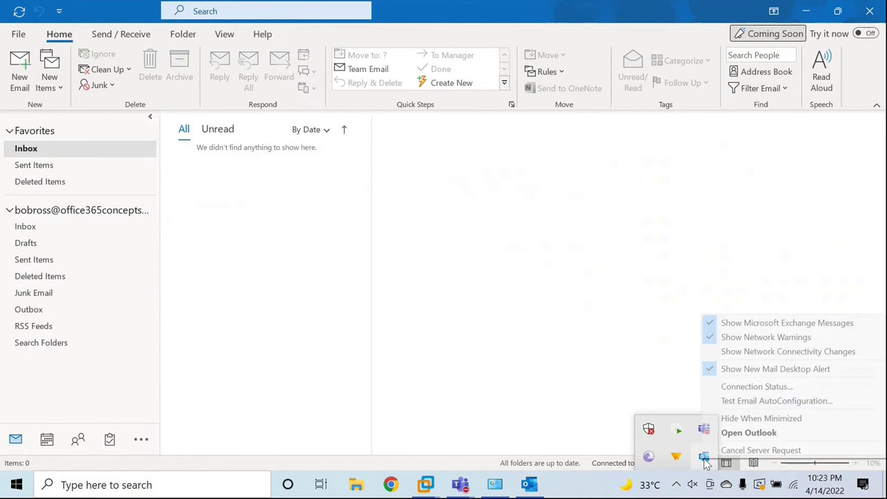
pyautogui.click(726, 386)
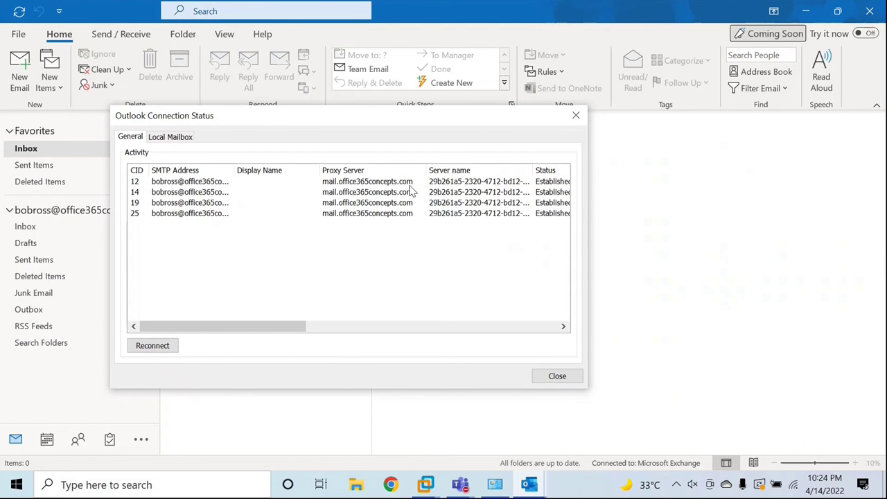
pyautogui.moveTo(273, 329); pyautogui.dragTo(373, 334)
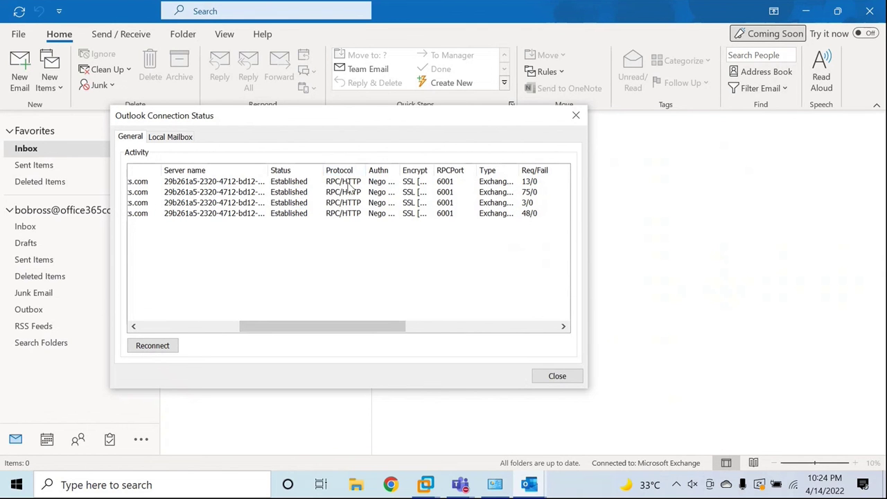